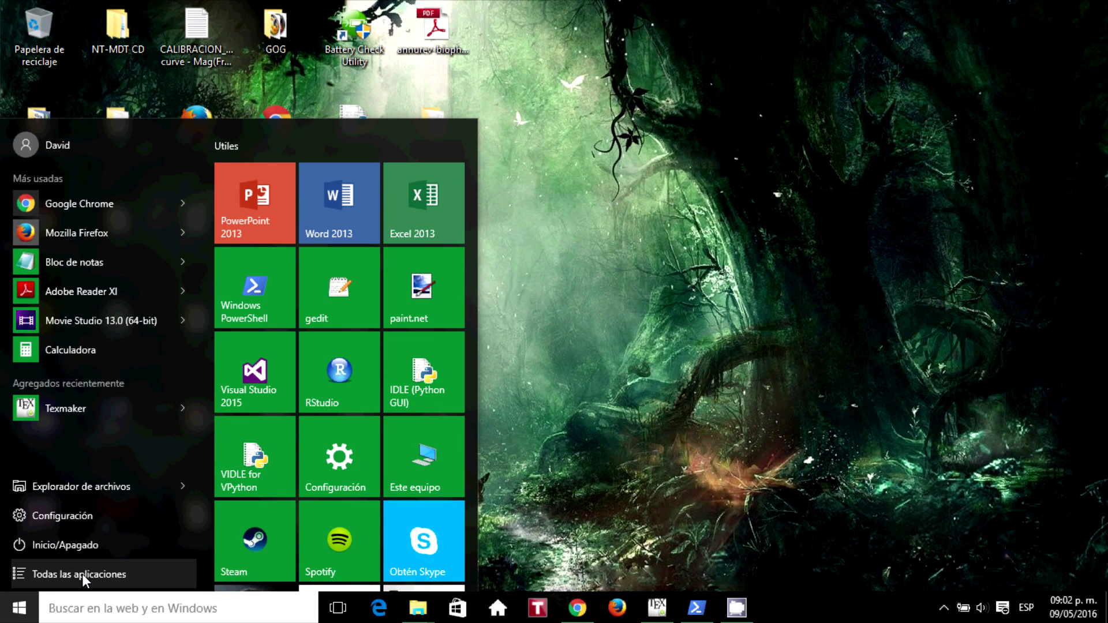
Step: Open the MiKTeX Package Manager from the MiKTeX 2.9 program group
click(82, 574)
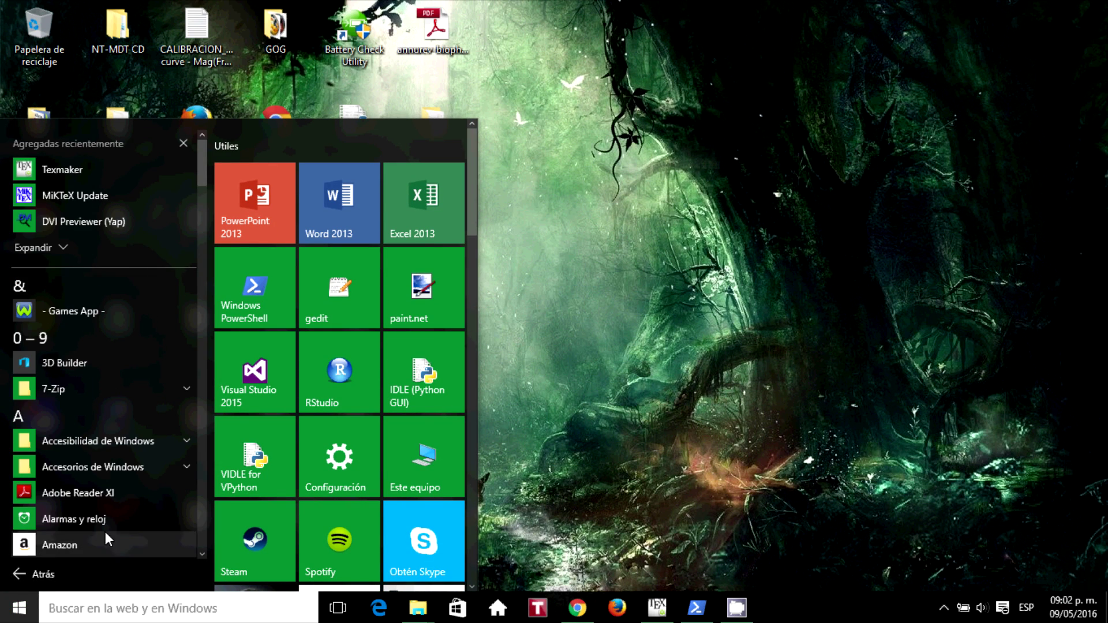
scroll(107, 528, down, 5)
scroll(108, 528, down, 6)
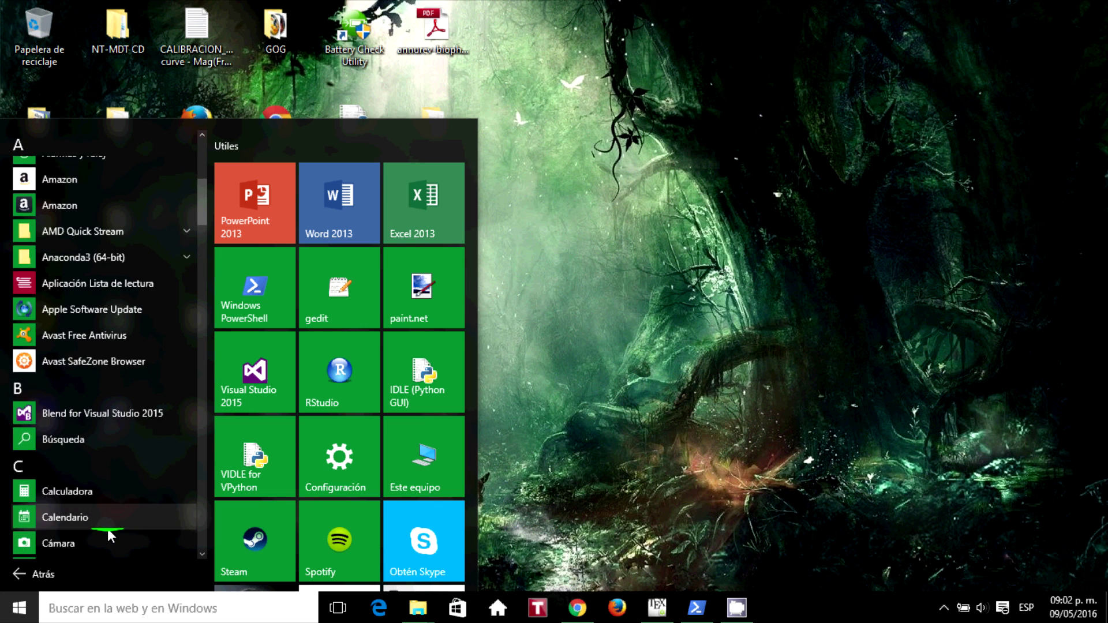
scroll(107, 528, down, 6)
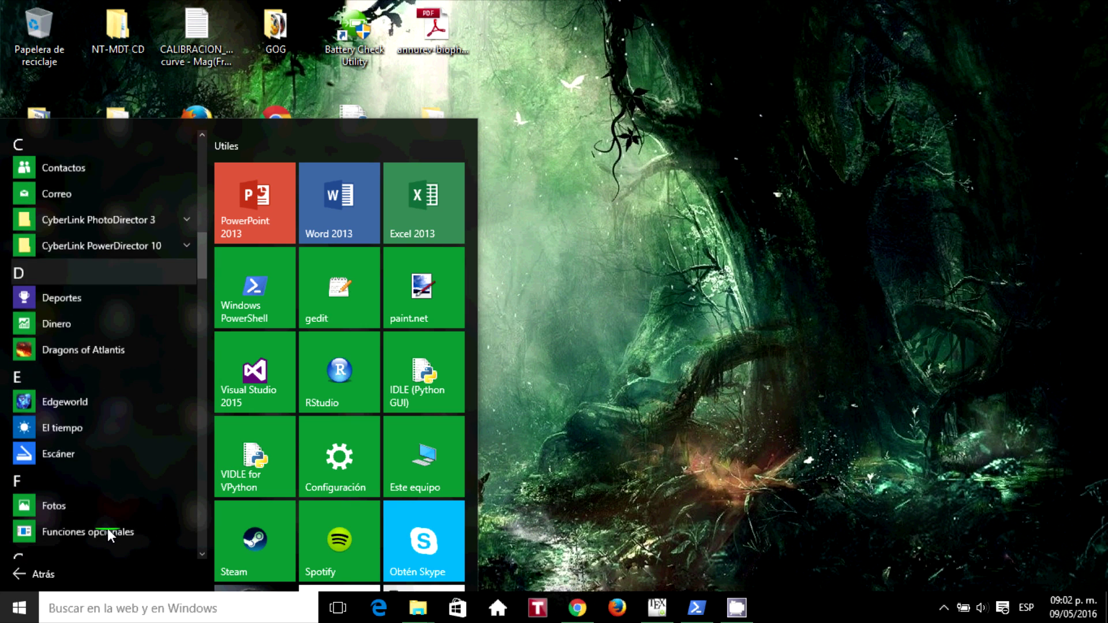
scroll(108, 528, down, 3)
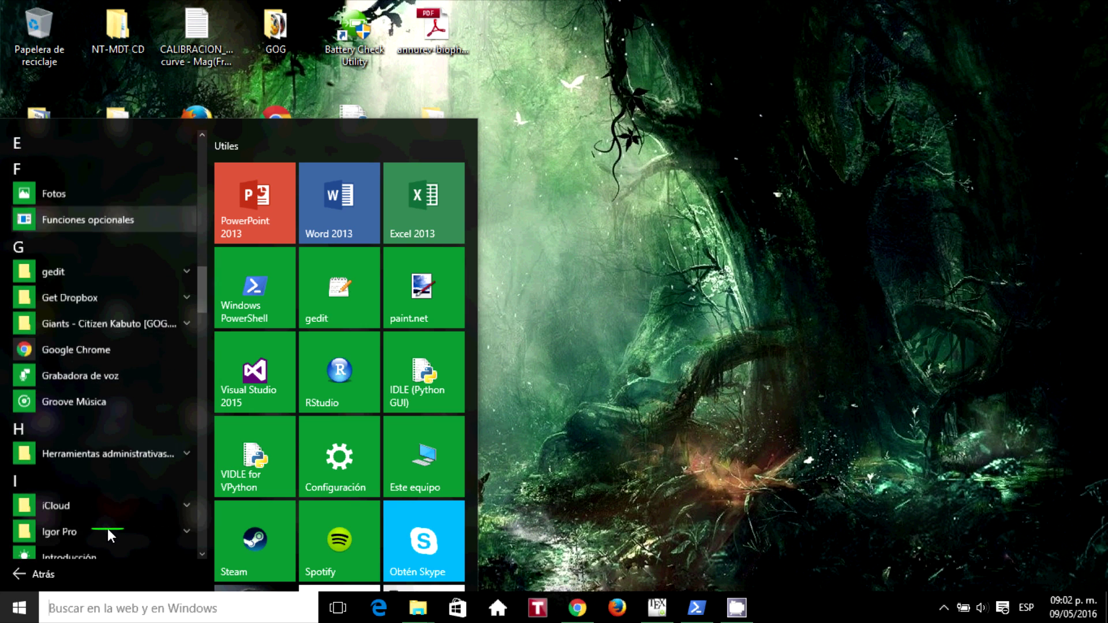
scroll(107, 528, down, 6)
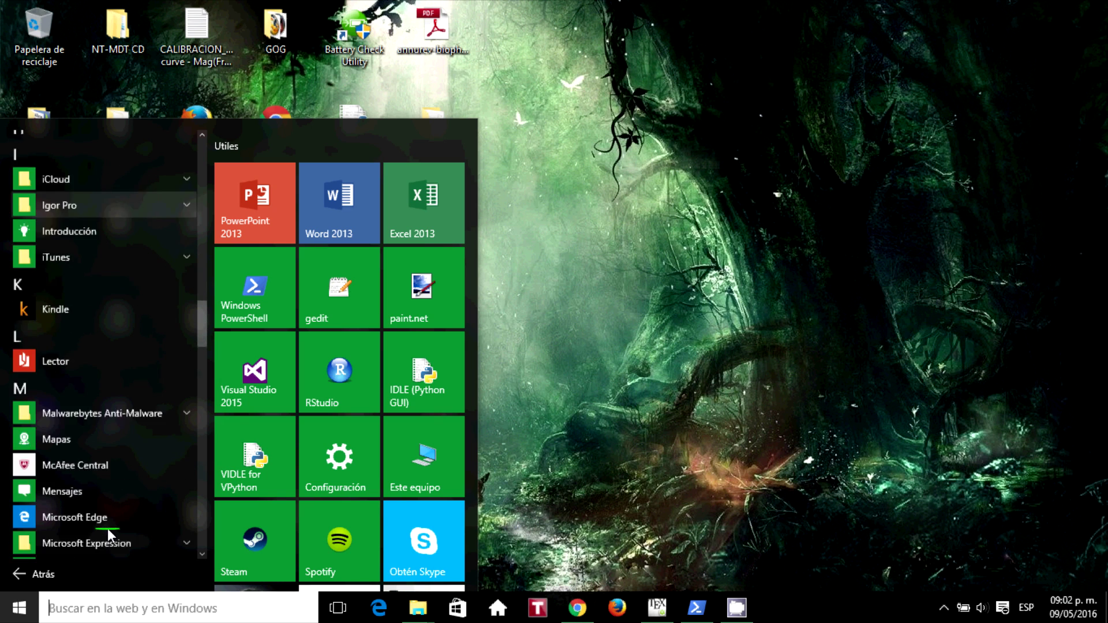
scroll(108, 529, down, 3)
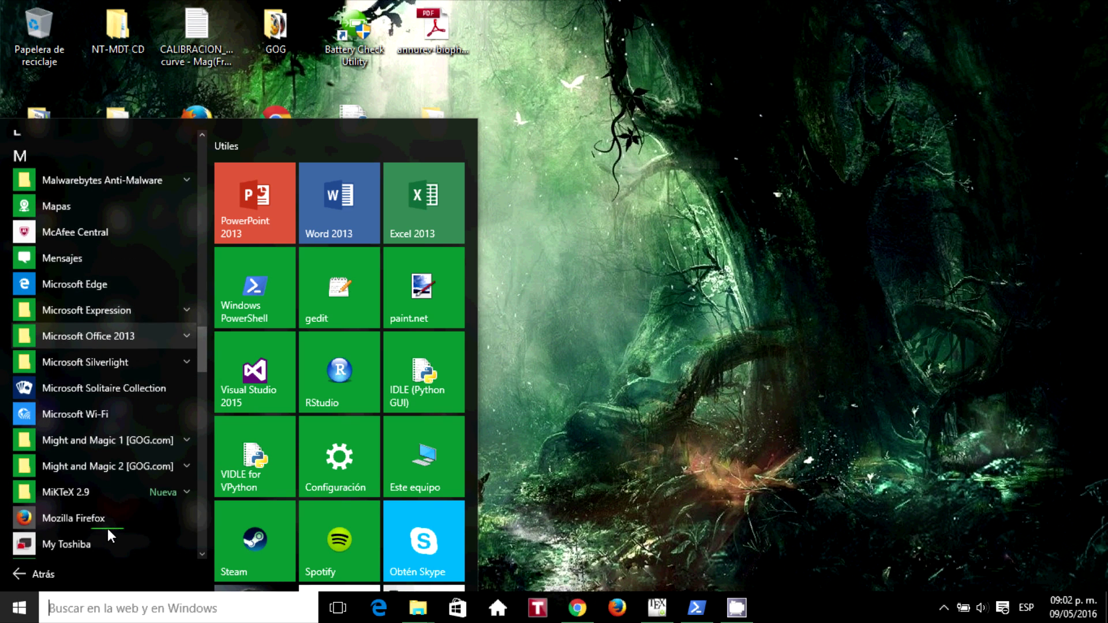
click(123, 492)
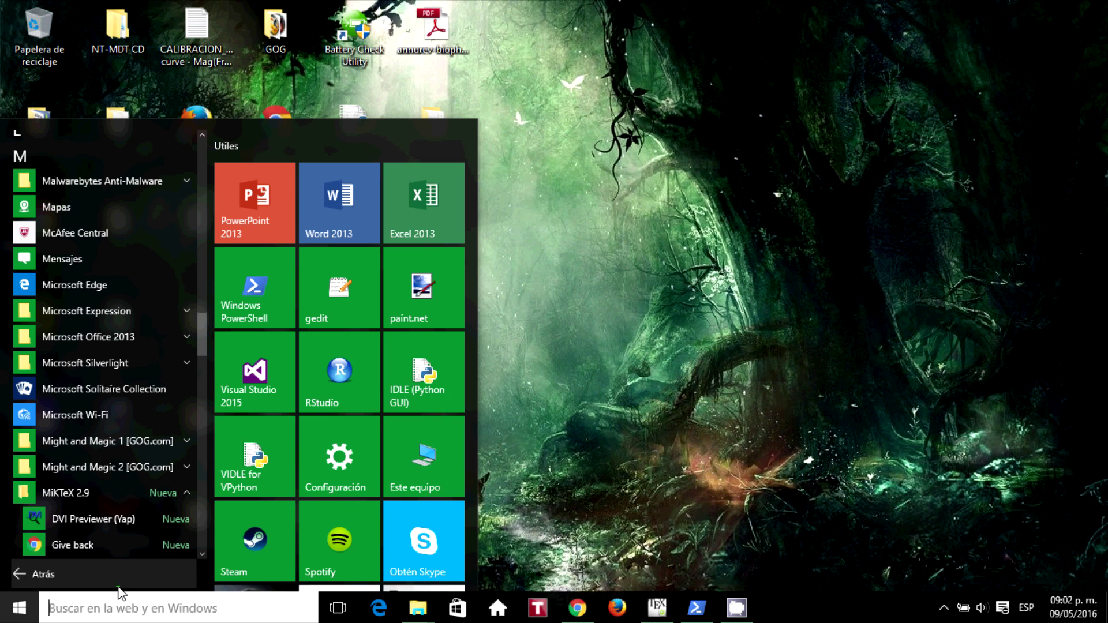
scroll(120, 553, down, 3)
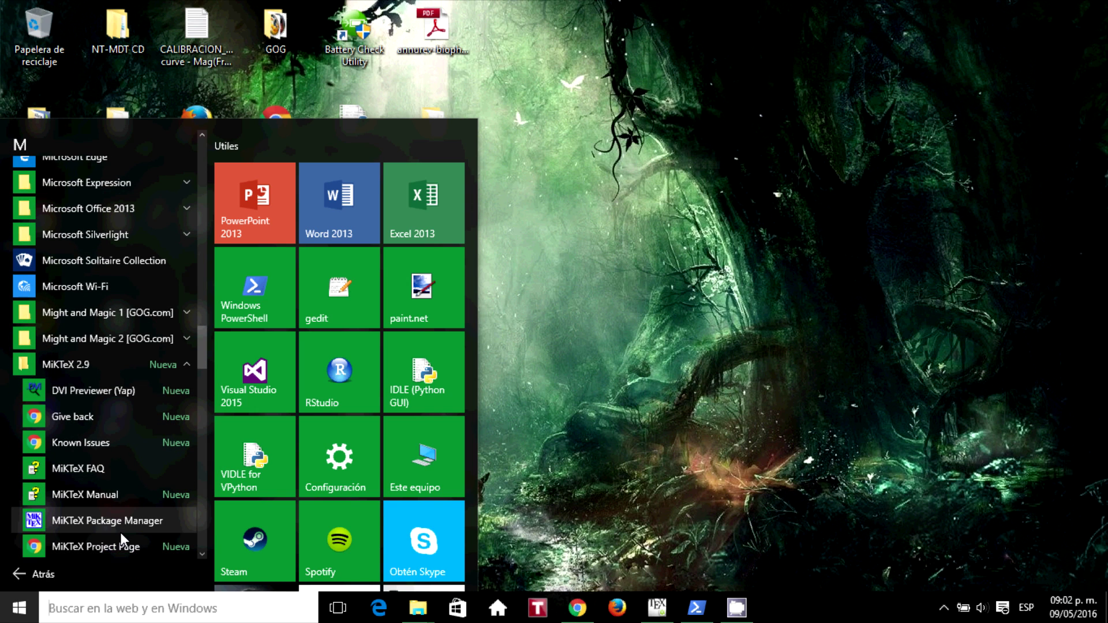
click(127, 522)
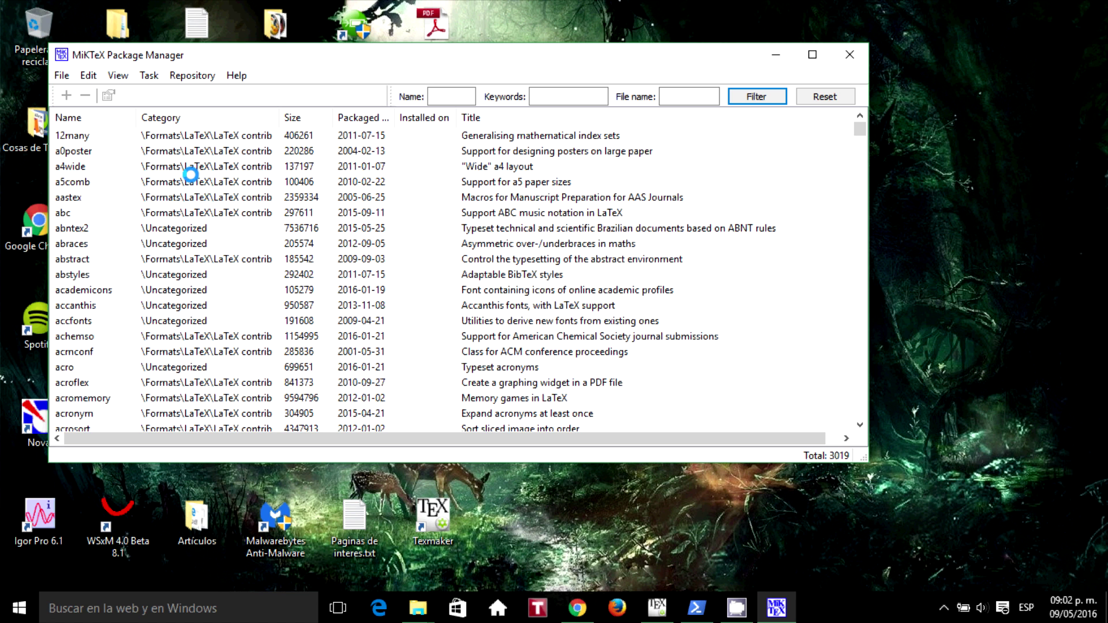
Step: Try to change the package repository to installation from the Internet, and close the MiKTeX Package Manager
click(199, 79)
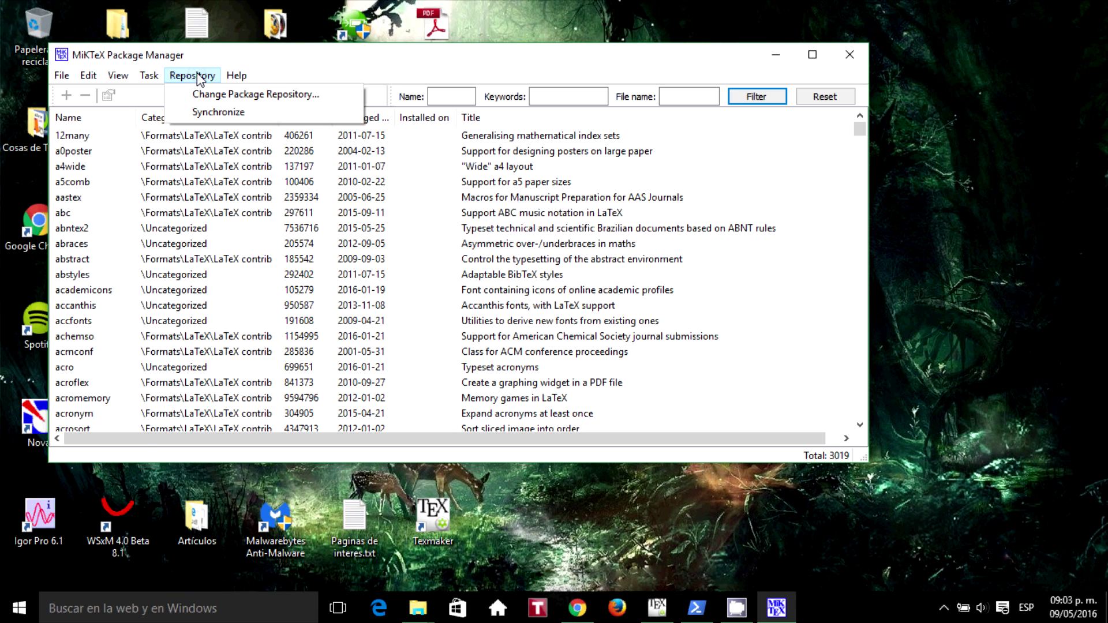
click(212, 97)
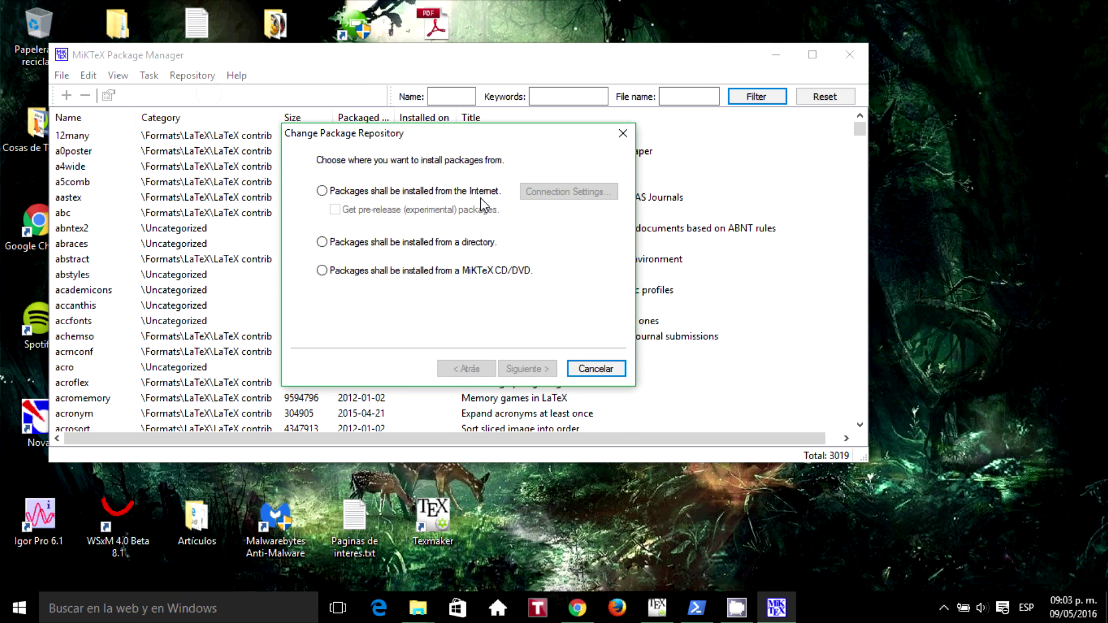
click(475, 197)
click(541, 371)
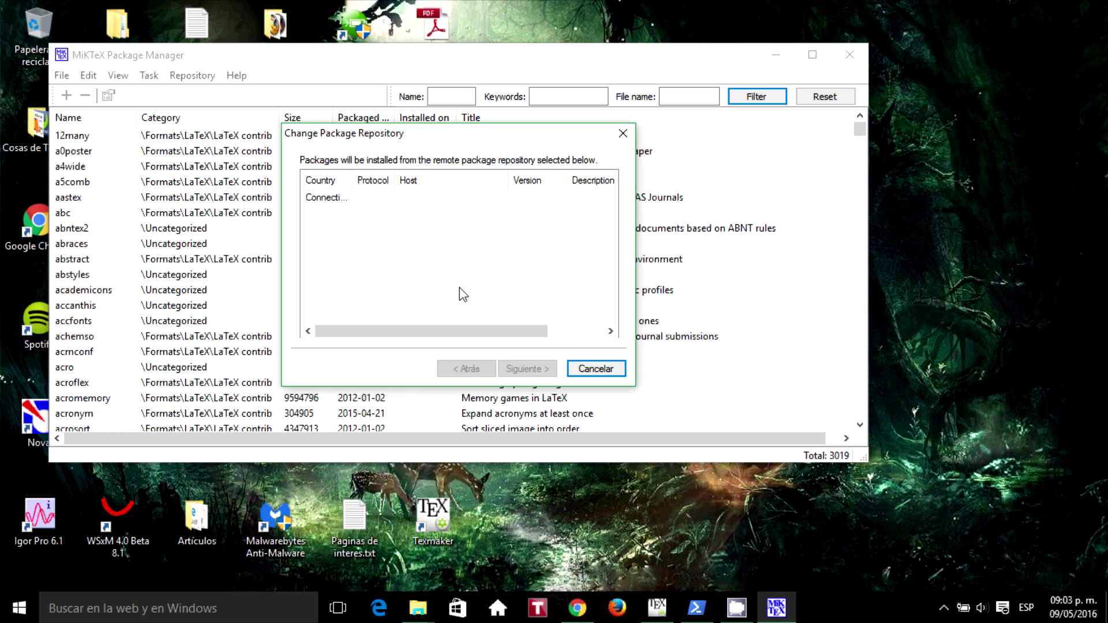
click(596, 369)
click(849, 53)
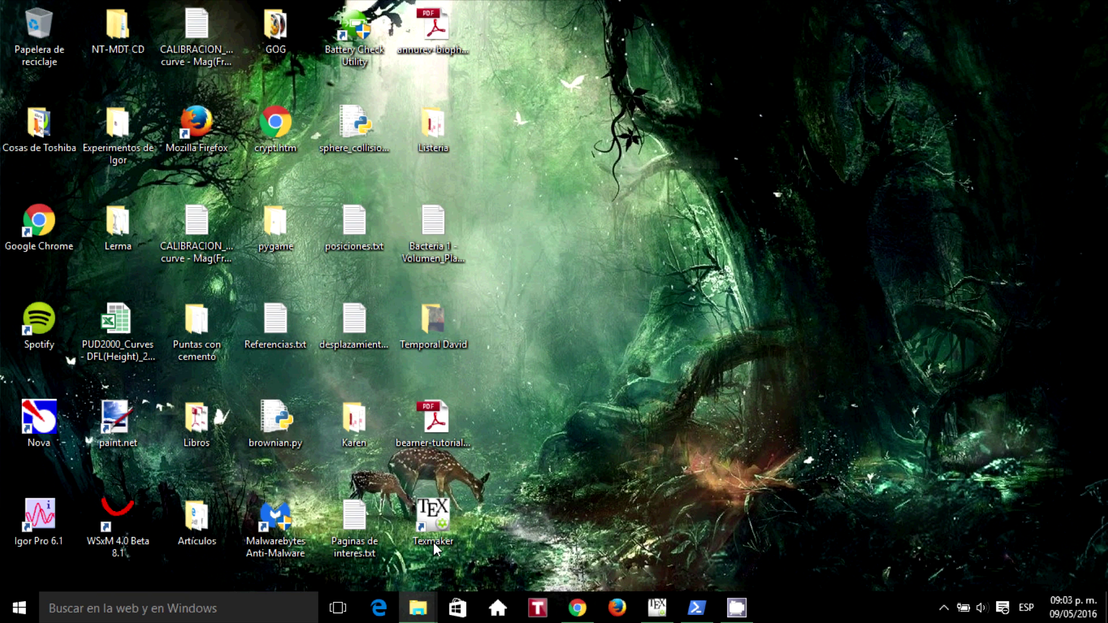
Step: Switch to Texmaker and compile example1.tex with PDFLaTeX
mouse_move(419, 616)
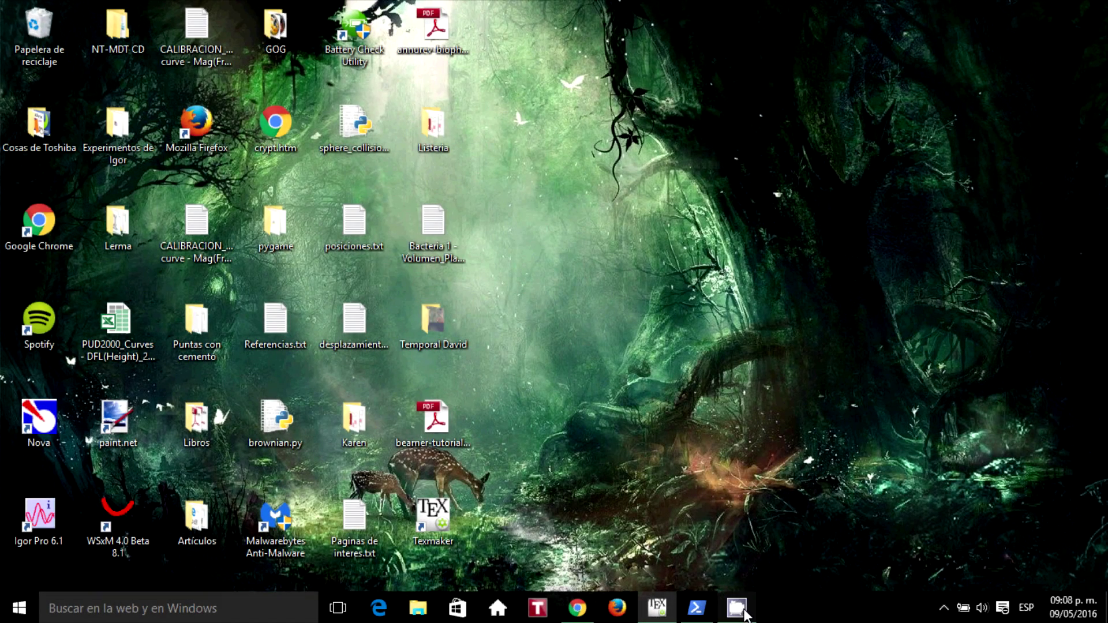
click(658, 609)
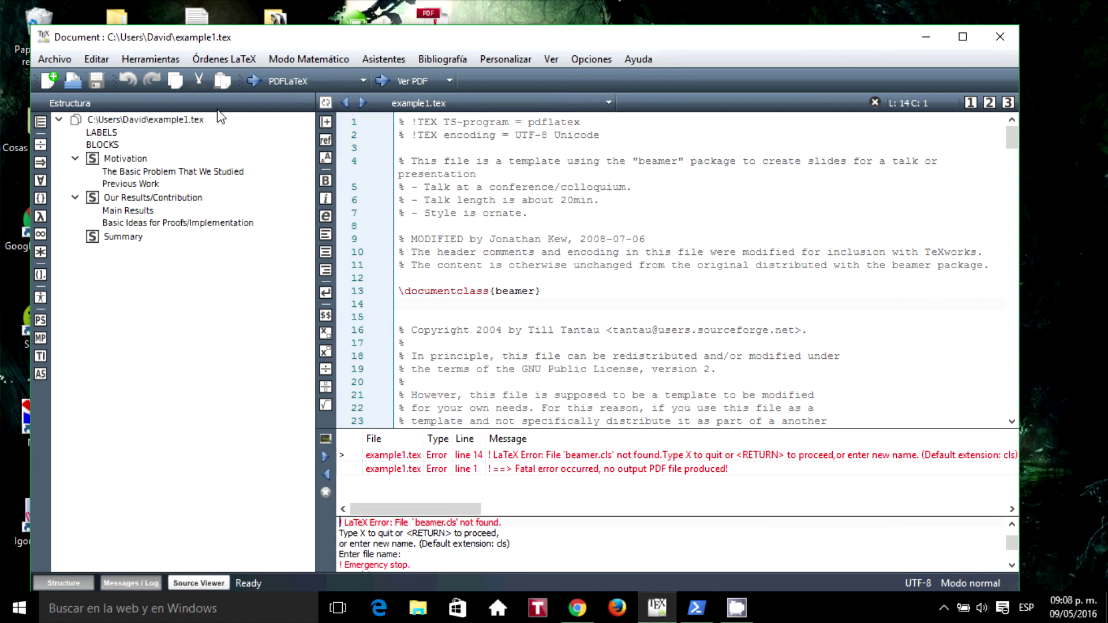
click(252, 80)
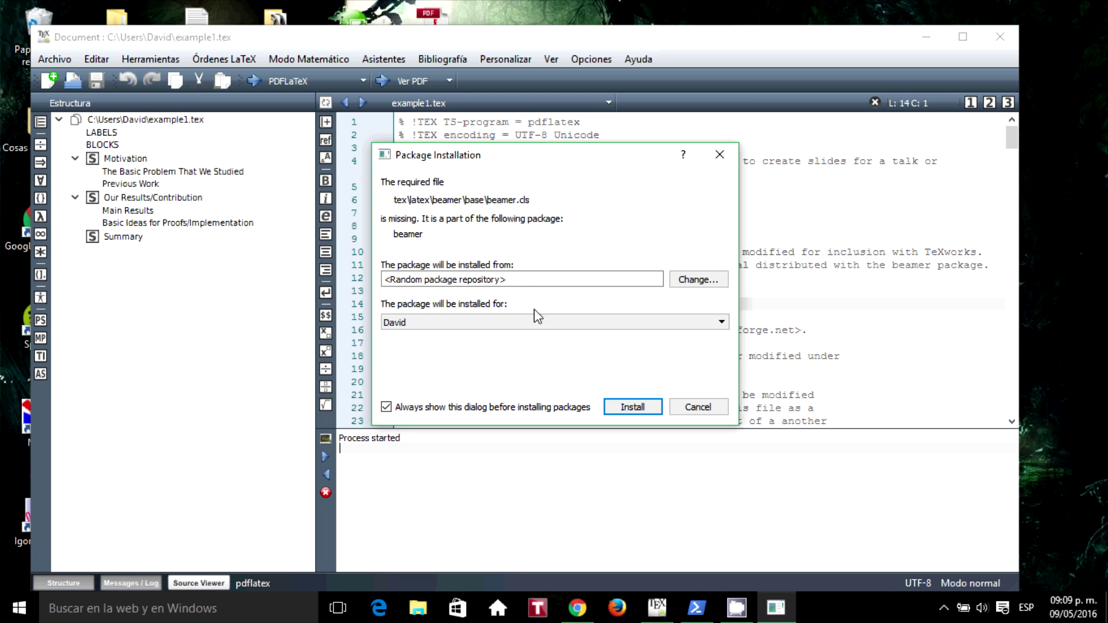
Step: Switch to Chrome, search CTAN for "beamer" and open the beamer package's source directory /macros/latex/contrib/beamer
click(580, 613)
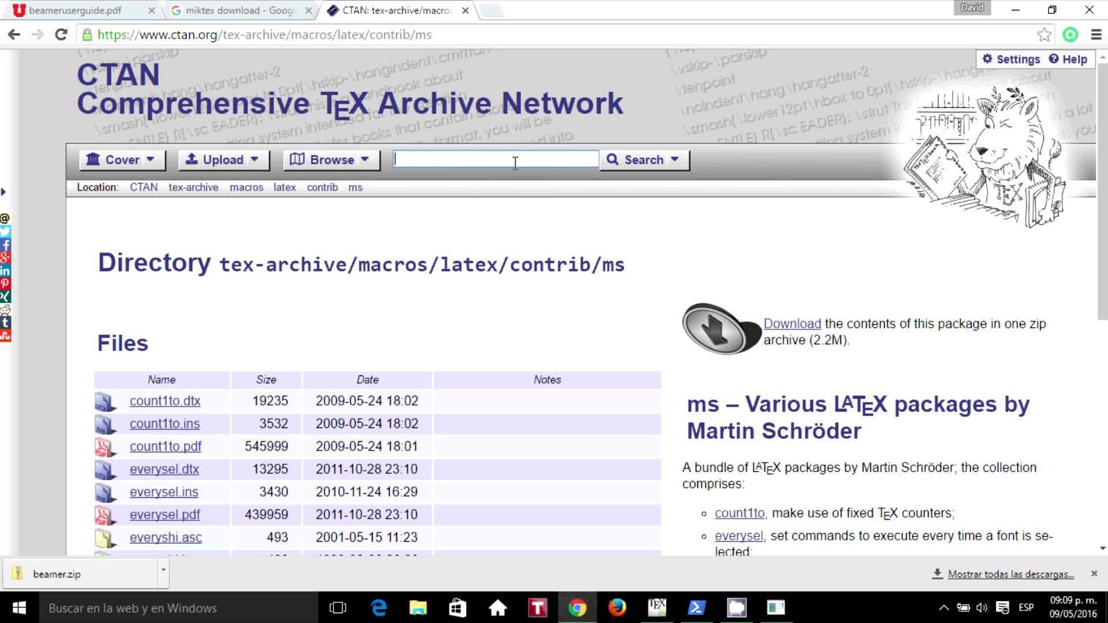
text(beamer)
key(Return)
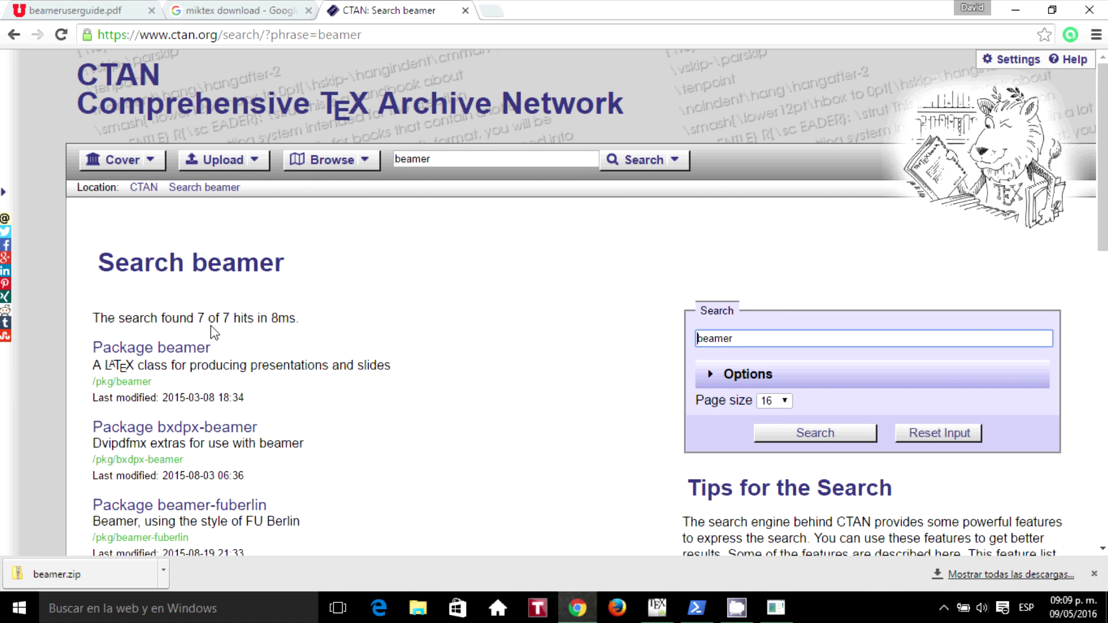
click(148, 347)
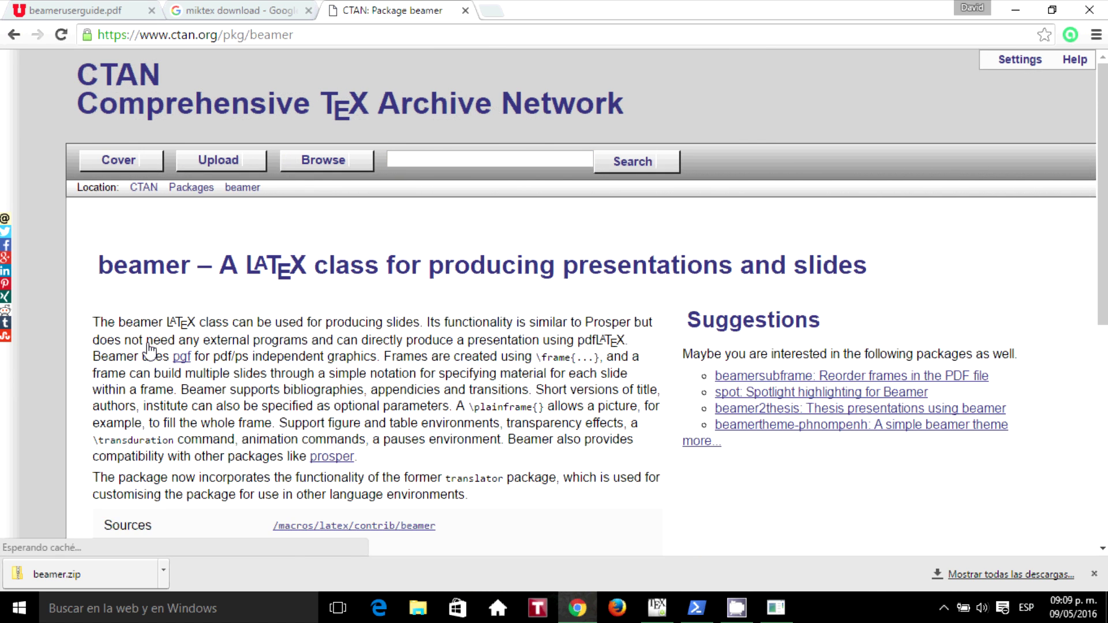
scroll(551, 403, down, 3)
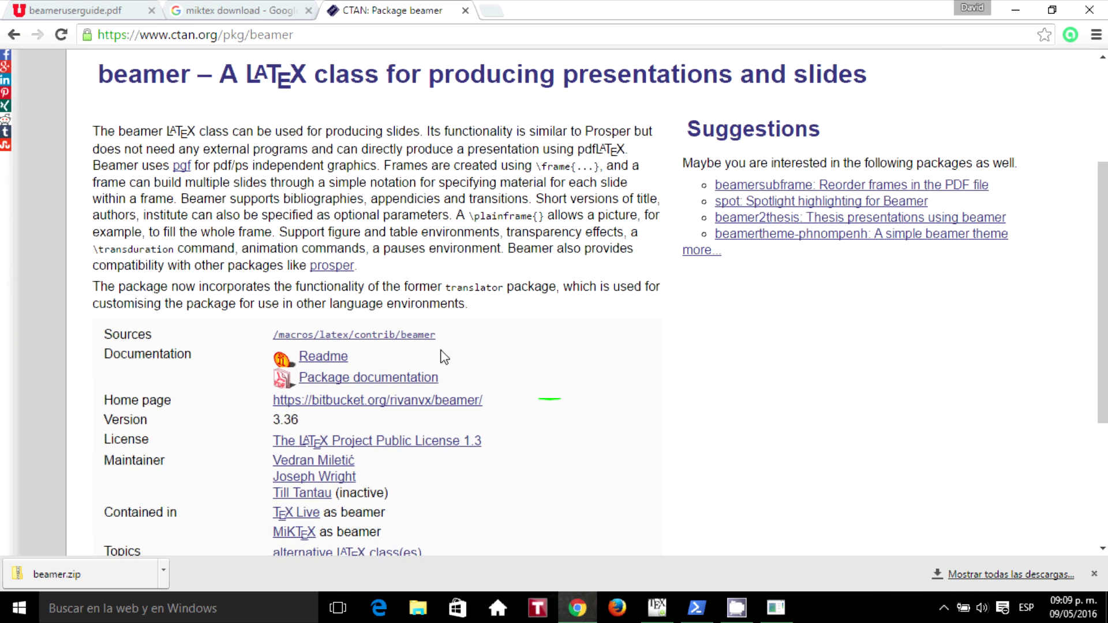
click(414, 340)
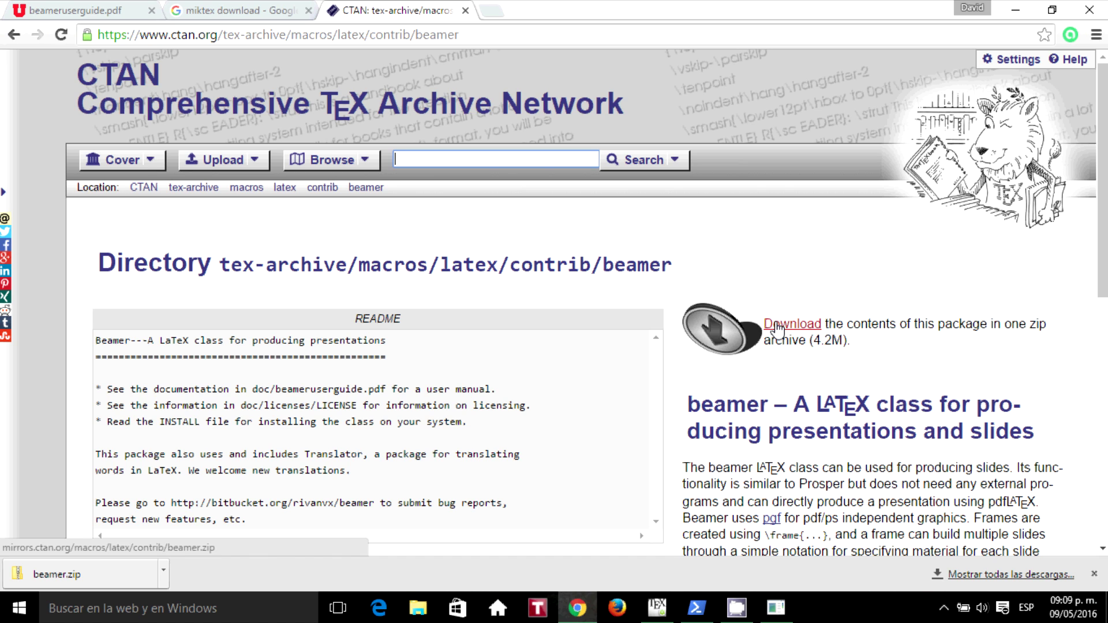
Step: View the zip archives in the "Beamer installation" folder under Documentos in File Explorer, and return to the CTAN page
click(420, 609)
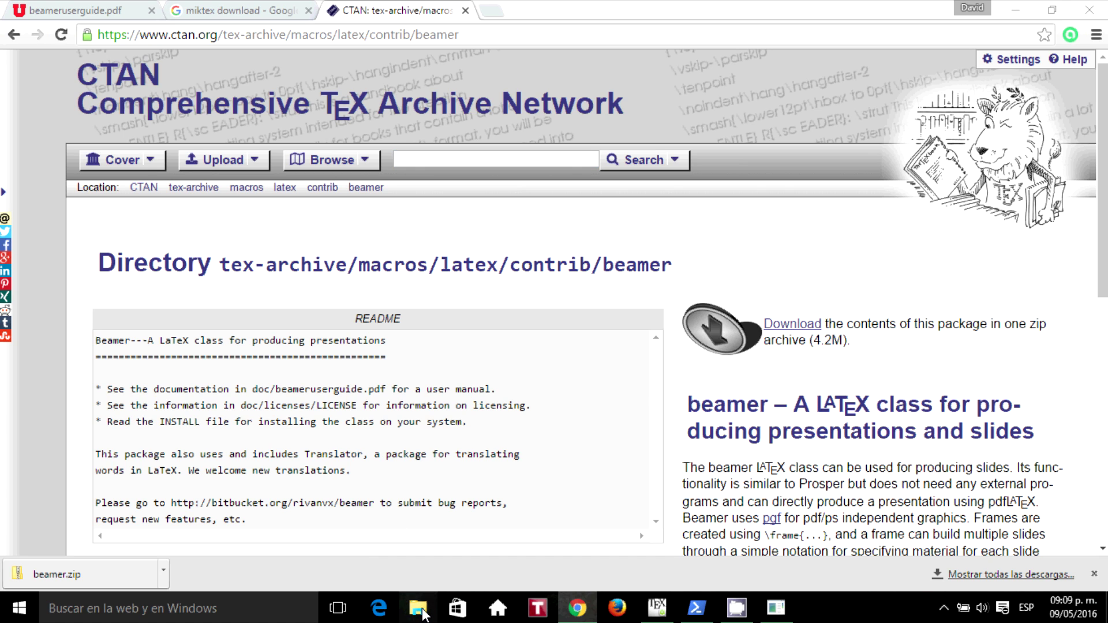
click(346, 195)
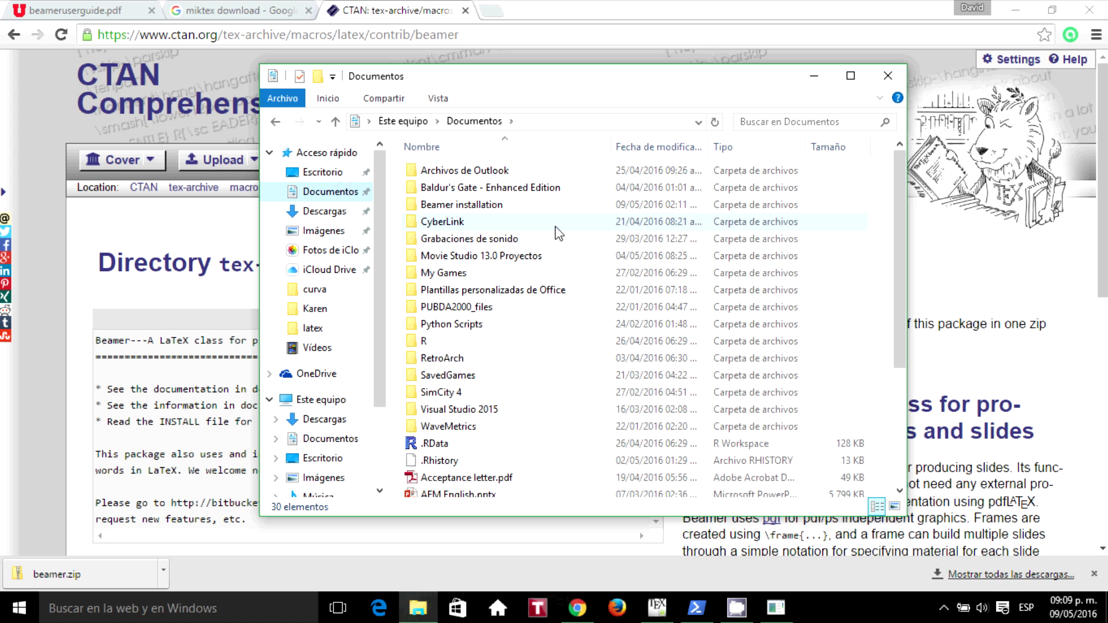
double_click(459, 205)
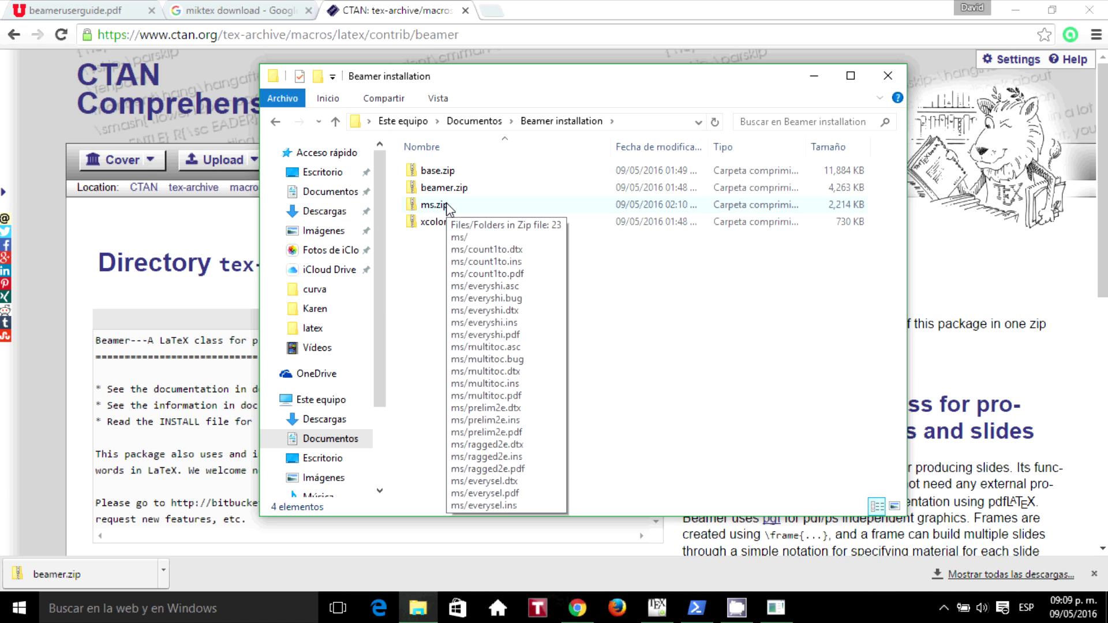
click(208, 307)
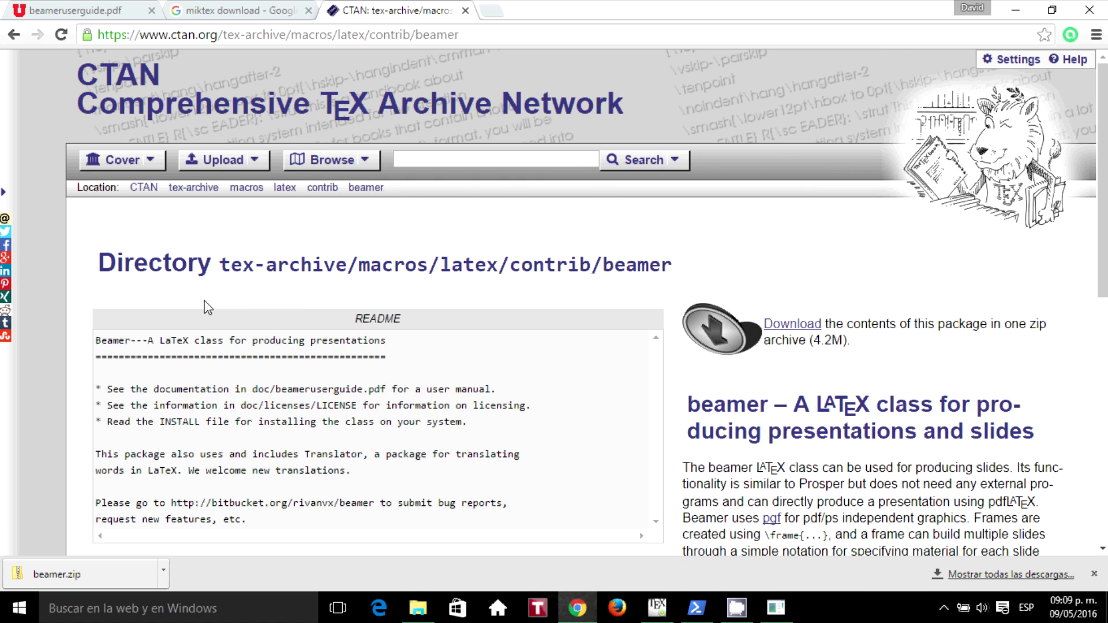
Step: Search CTAN for "ms" and open the ms package's source directory /macros/latex/contrib/ms with its downloadable files
click(484, 159)
text(ms)
key(Return)
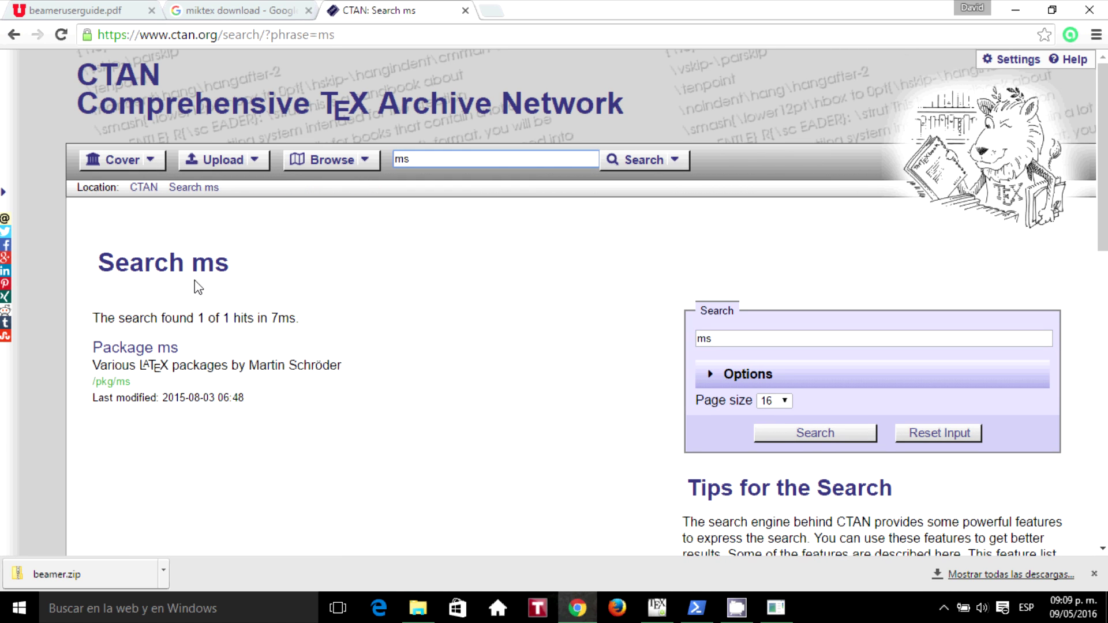
click(122, 349)
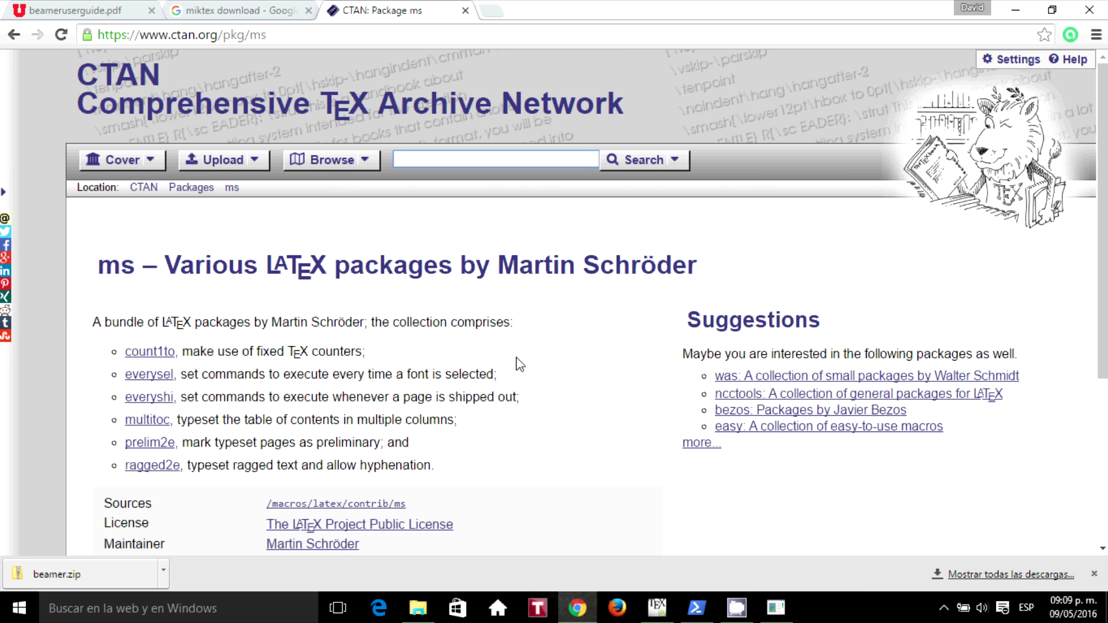
click(368, 506)
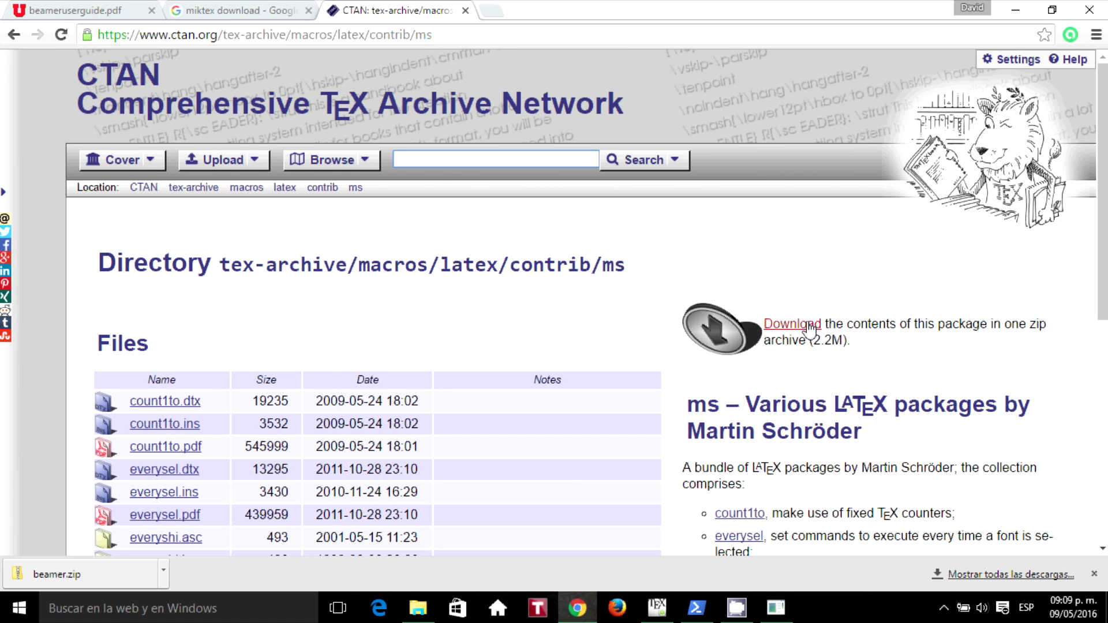
scroll(549, 346, down, 8)
scroll(549, 346, up, 3)
scroll(549, 345, up, 5)
Step: Search Google for "ctan beamer package" in a new tab and open the CTAN tex-archive/macros/latex/contrib/beamer result
click(490, 11)
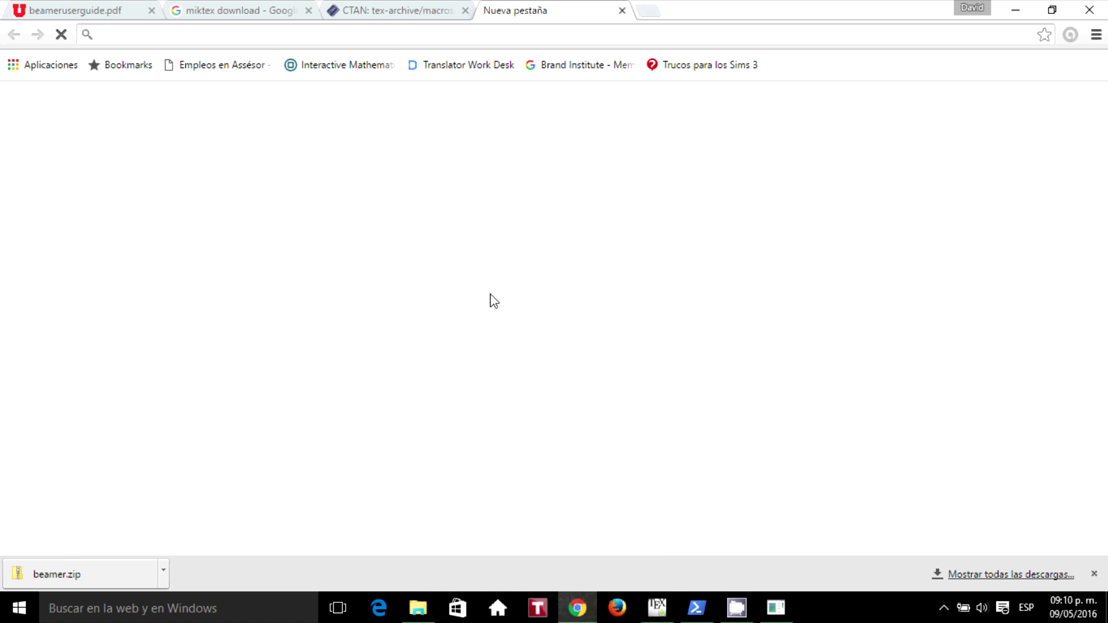
text(ctean)
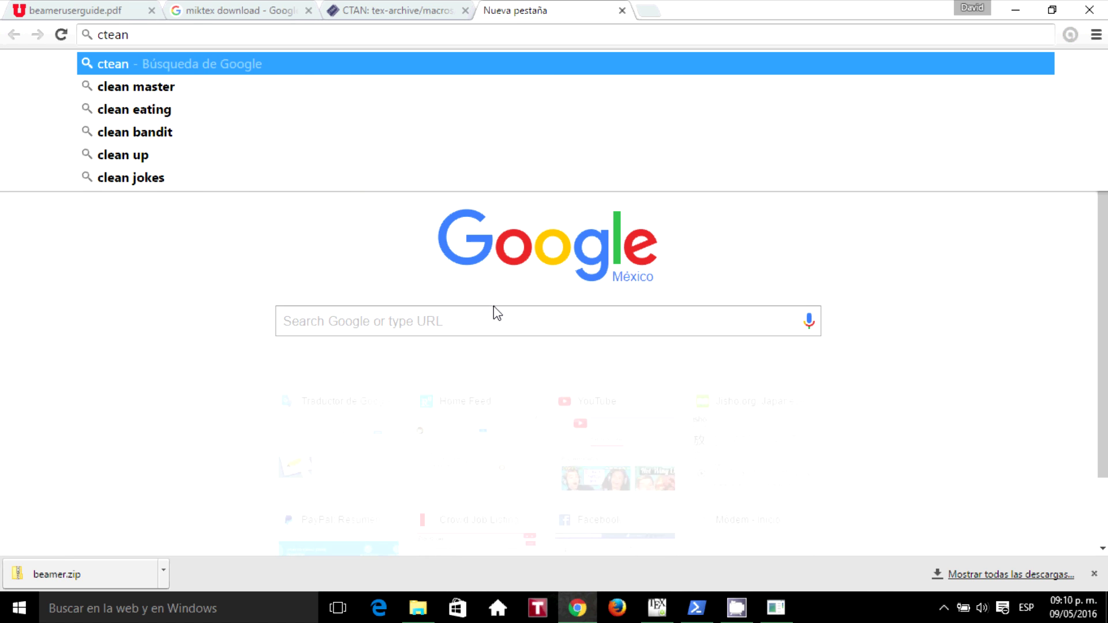
key(BackSpace)
key(BackSpace)
text(an)
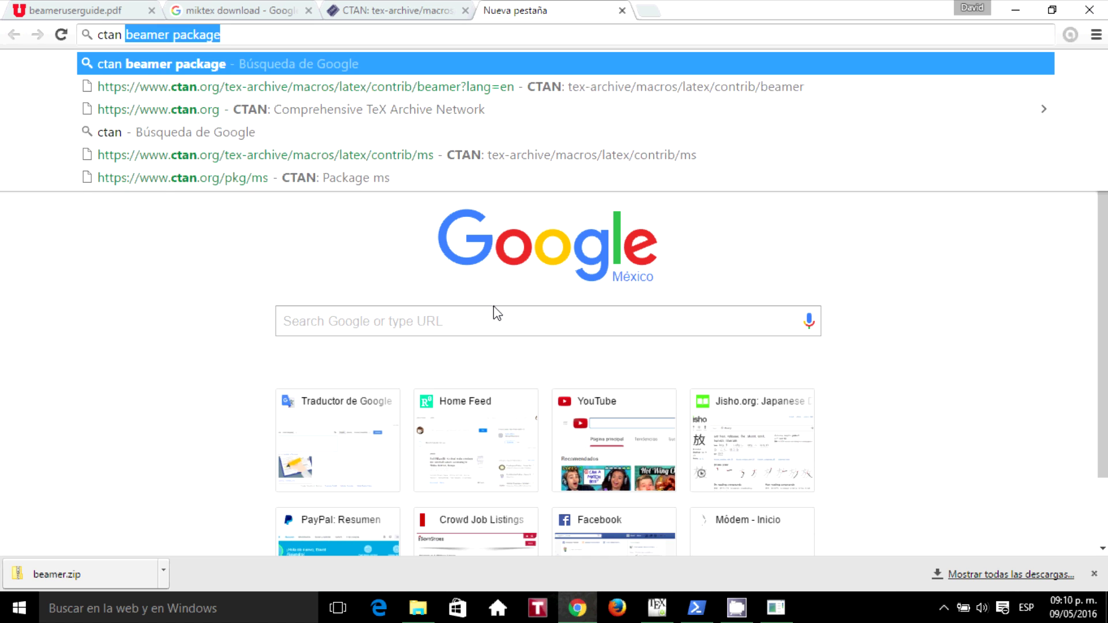
text( pa)
key(BackSpace)
key(BackSpace)
key(BackSpace)
key(BackSpace)
text(b)
key(BackSpace)
text(beam)
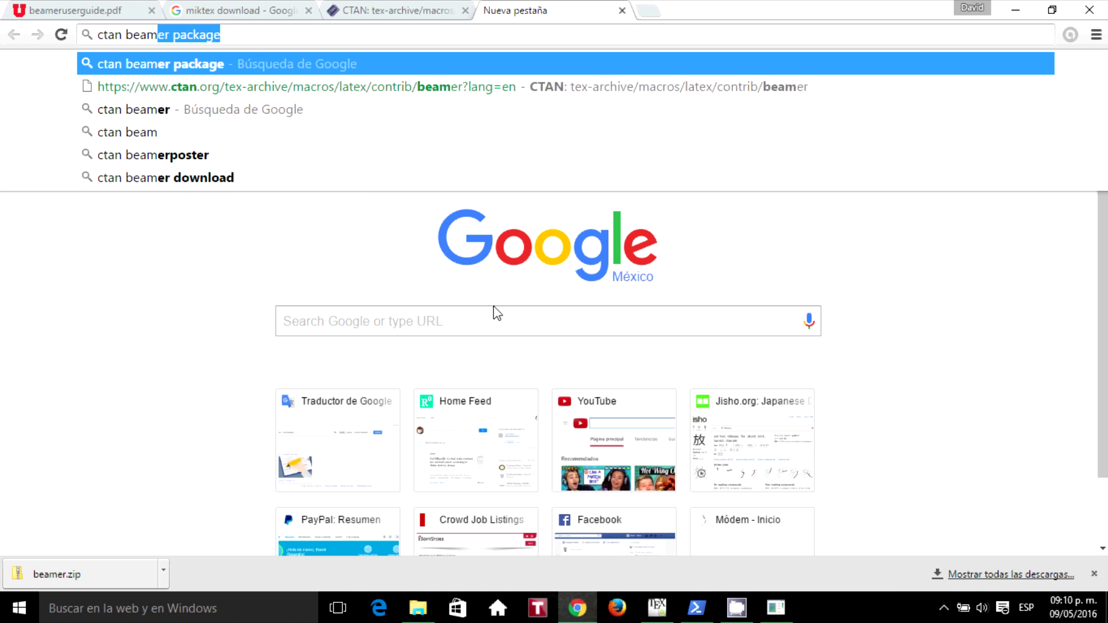
text(er package)
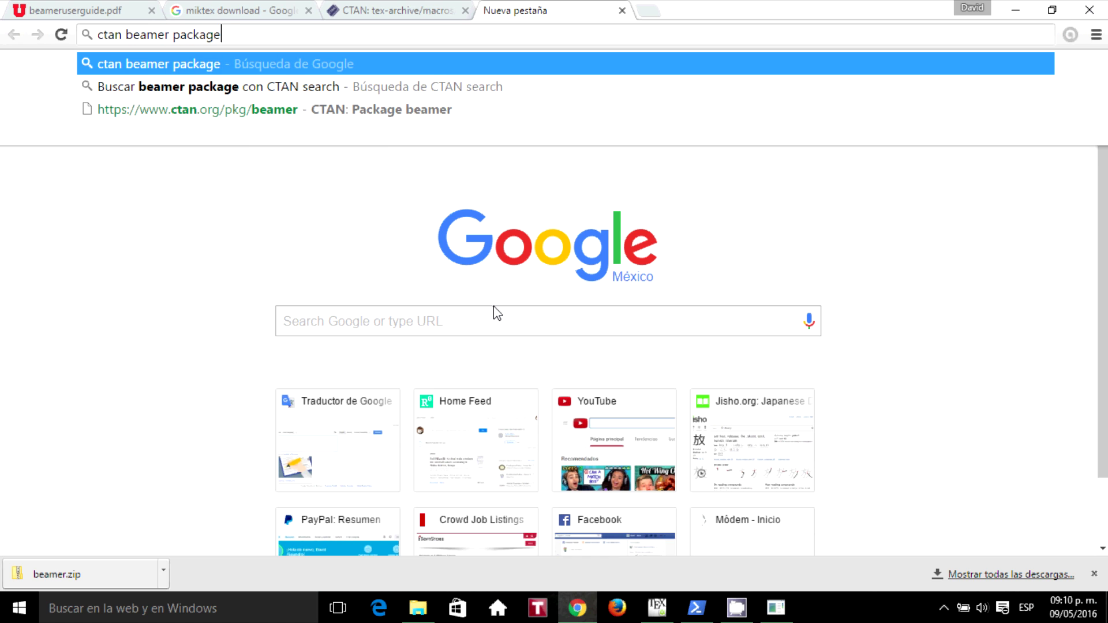
key(Return)
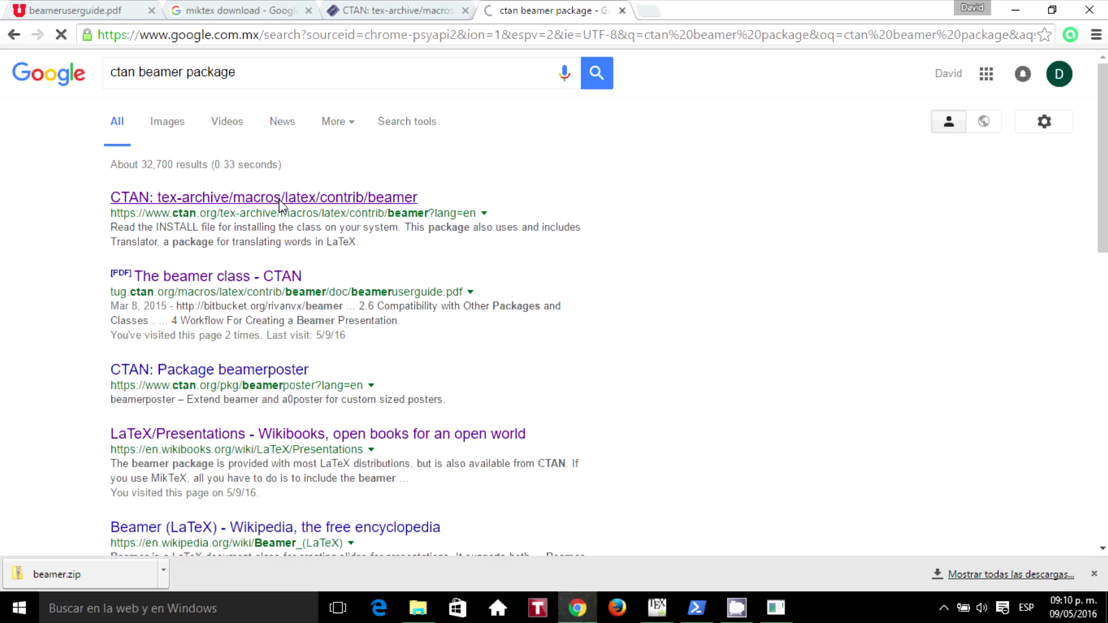
click(212, 199)
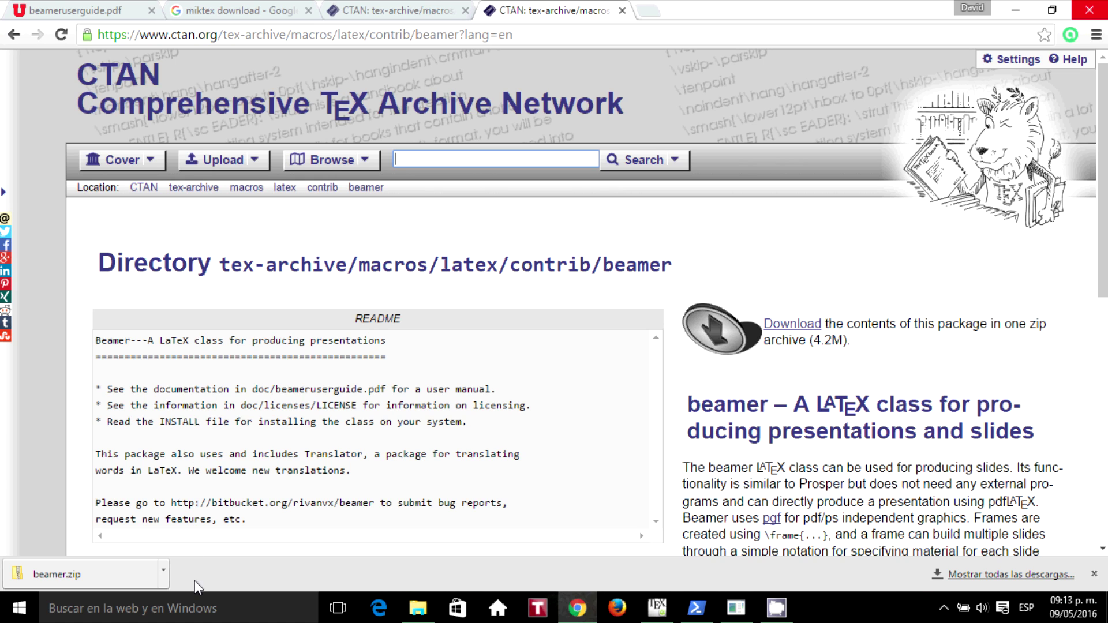
click(203, 609)
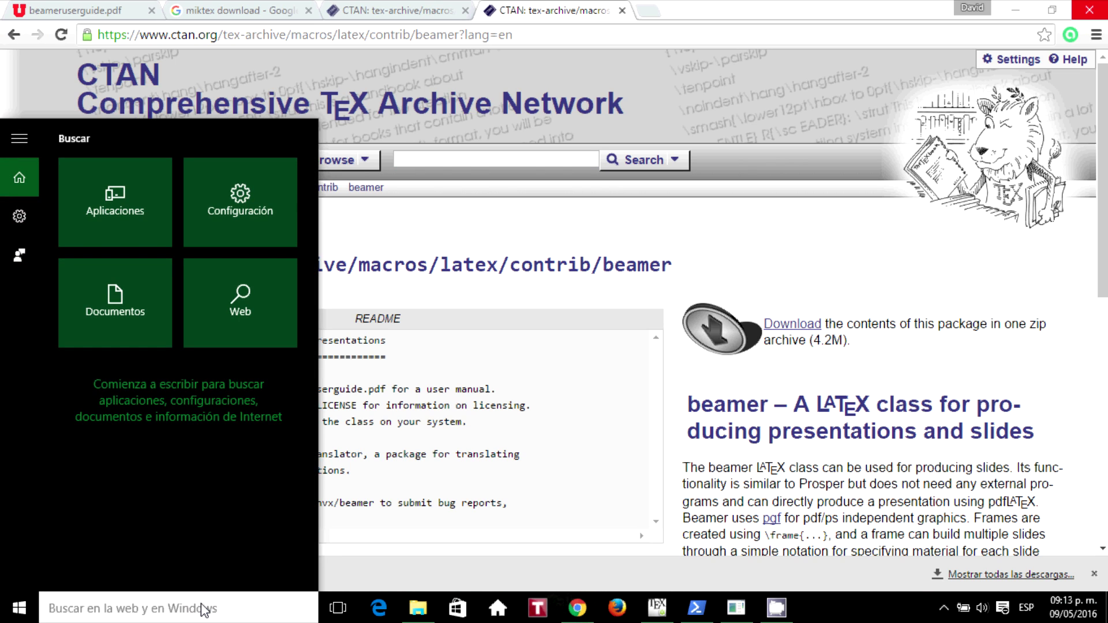
text(miktex setting)
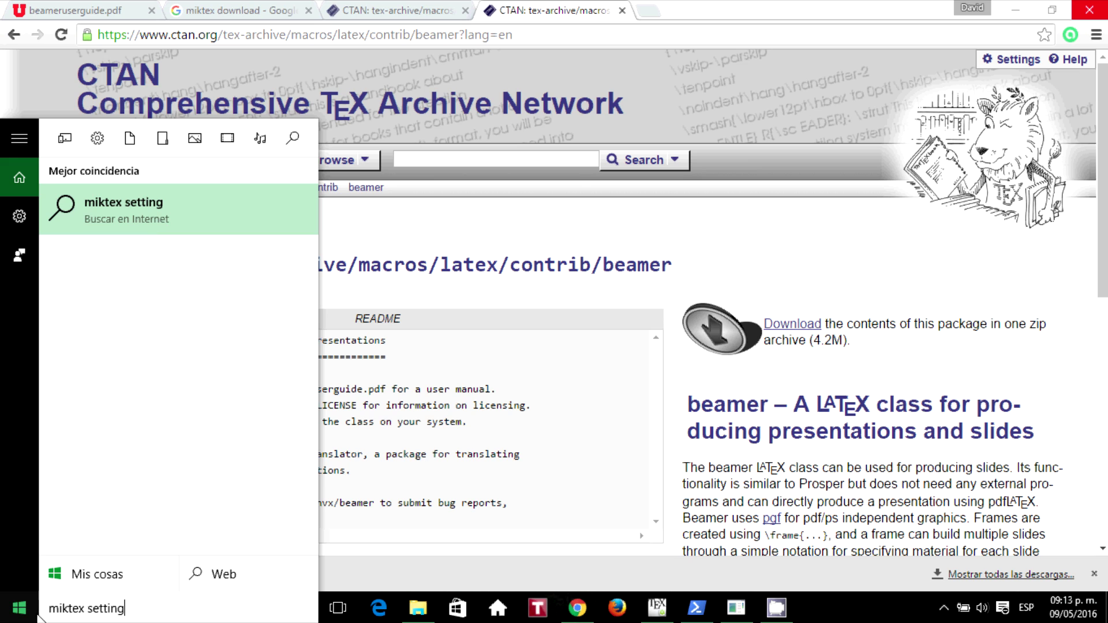
click(163, 617)
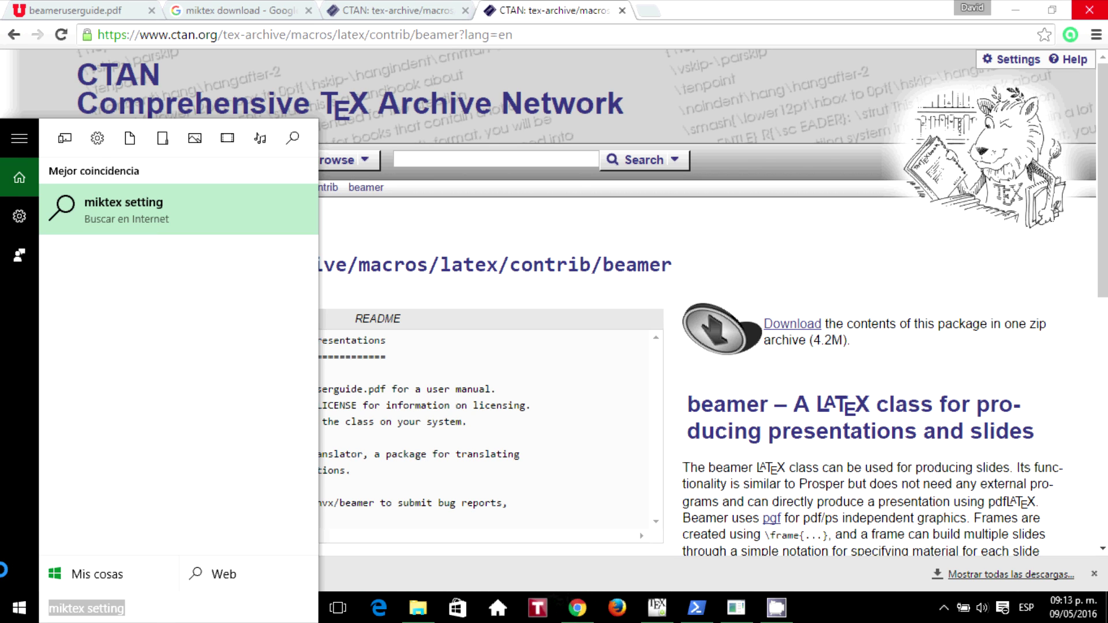
key(BackSpace)
Step: Open MiKTeX Settings from the MiKTeX 2.9 program group and display the registered root directories
click(20, 603)
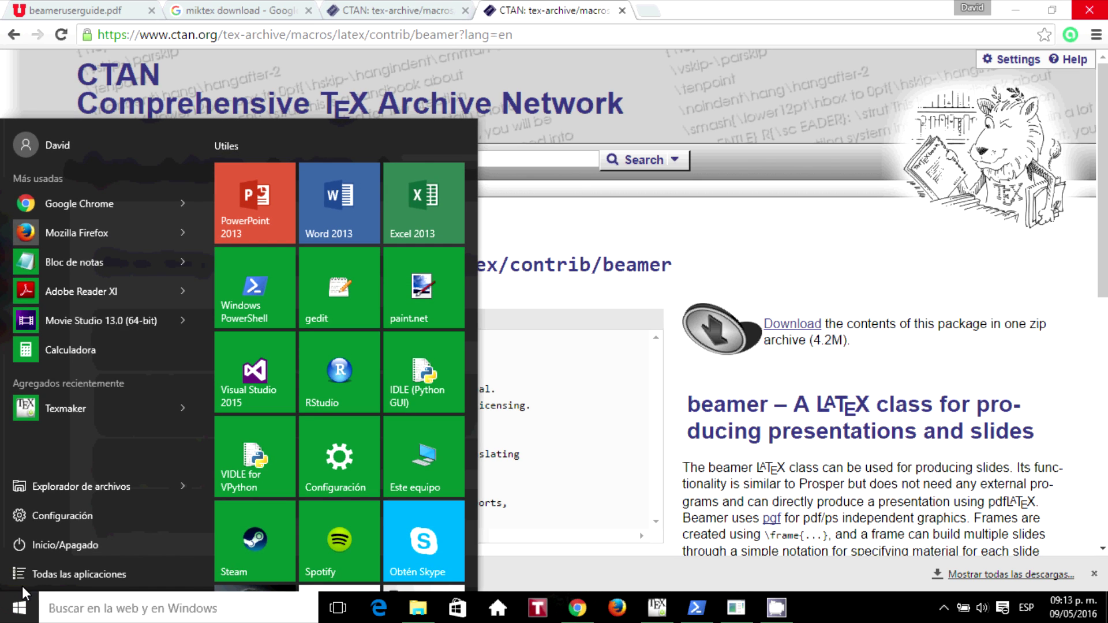
click(40, 572)
scroll(56, 517, down, 10)
scroll(58, 524, down, 12)
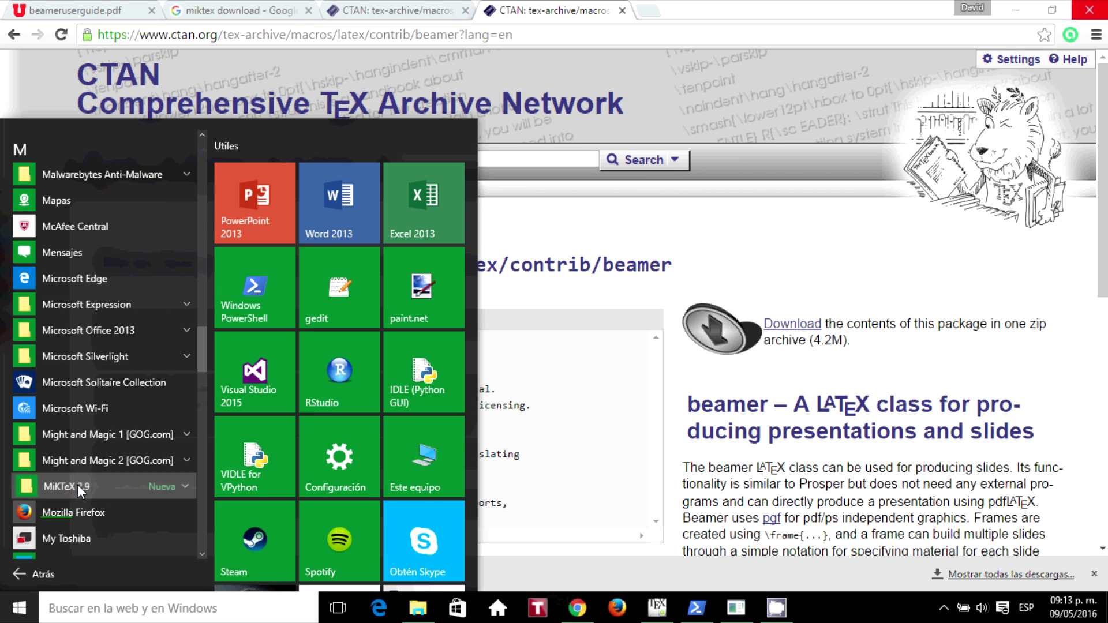
click(77, 483)
scroll(92, 518, down, 5)
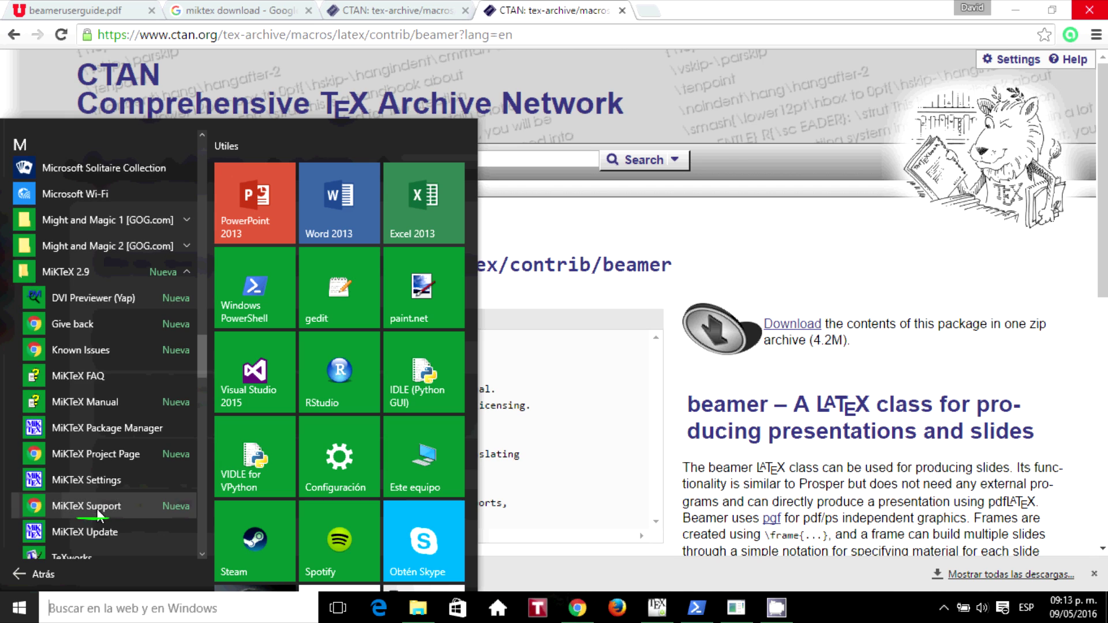
click(114, 482)
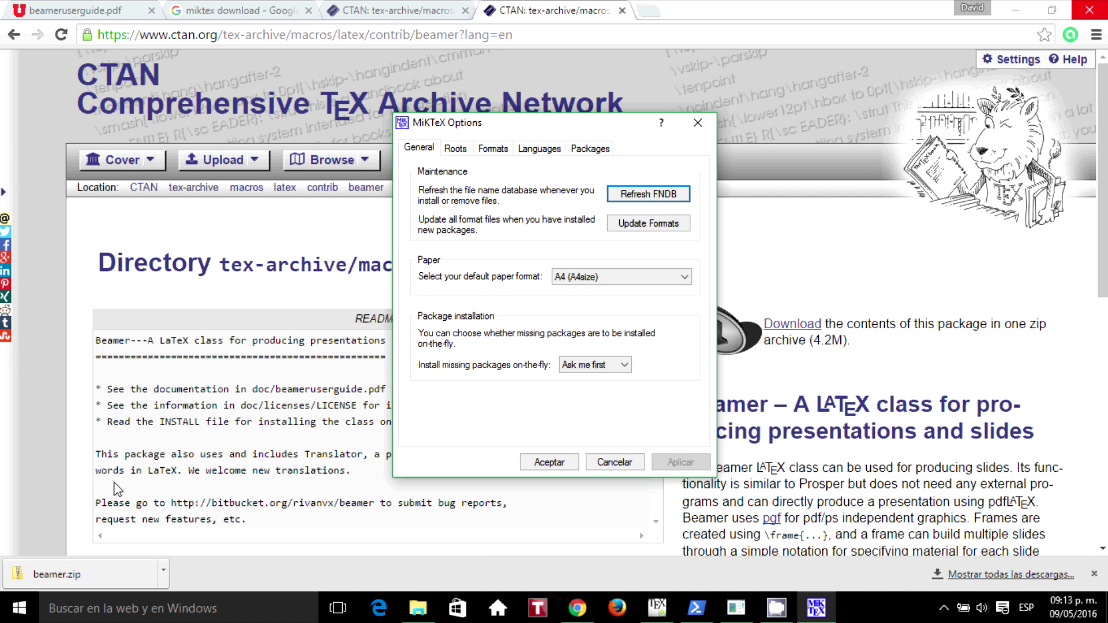
click(456, 148)
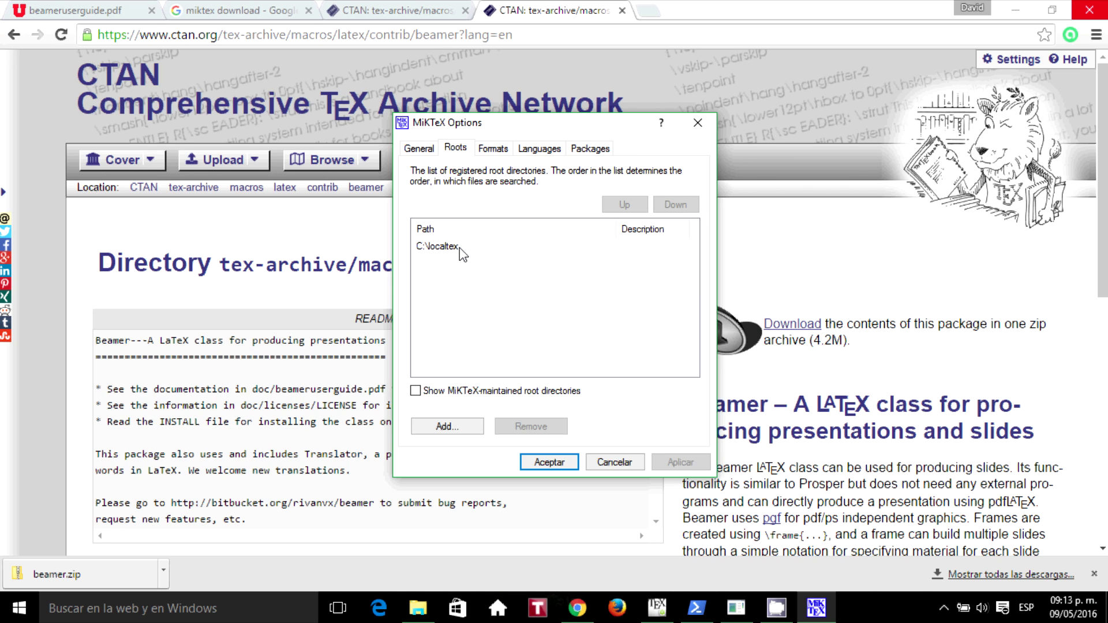
Step: Try to add the otherTexmfTree folder on drive C: as a MiKTeX root directory
click(463, 432)
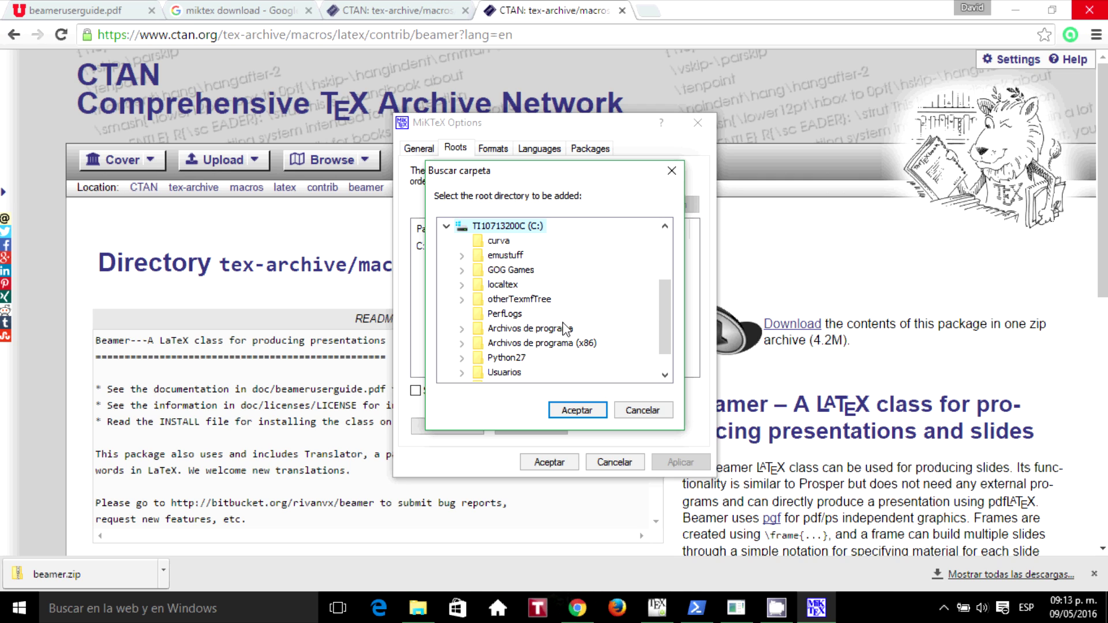
scroll(564, 328, down, 1)
scroll(563, 326, up, 3)
scroll(563, 326, down, 3)
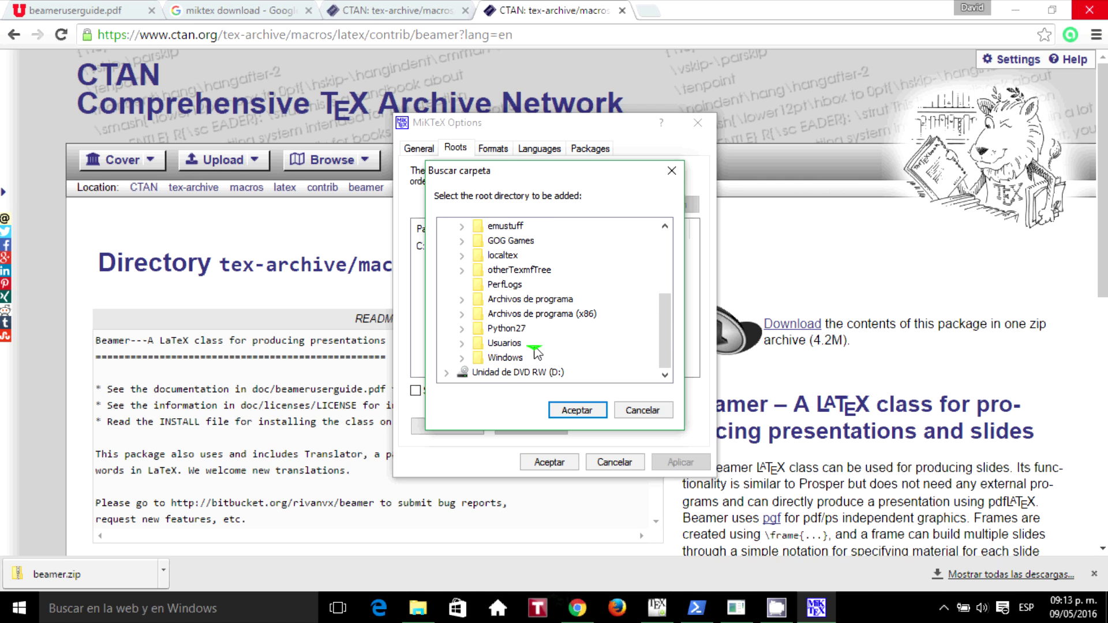
click(545, 274)
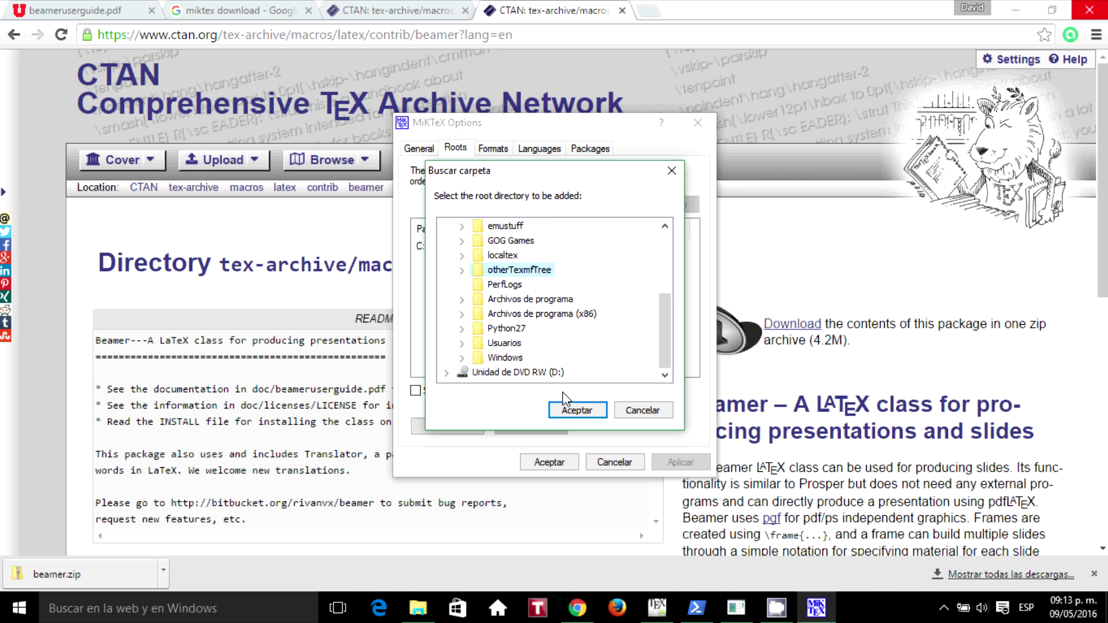
click(577, 411)
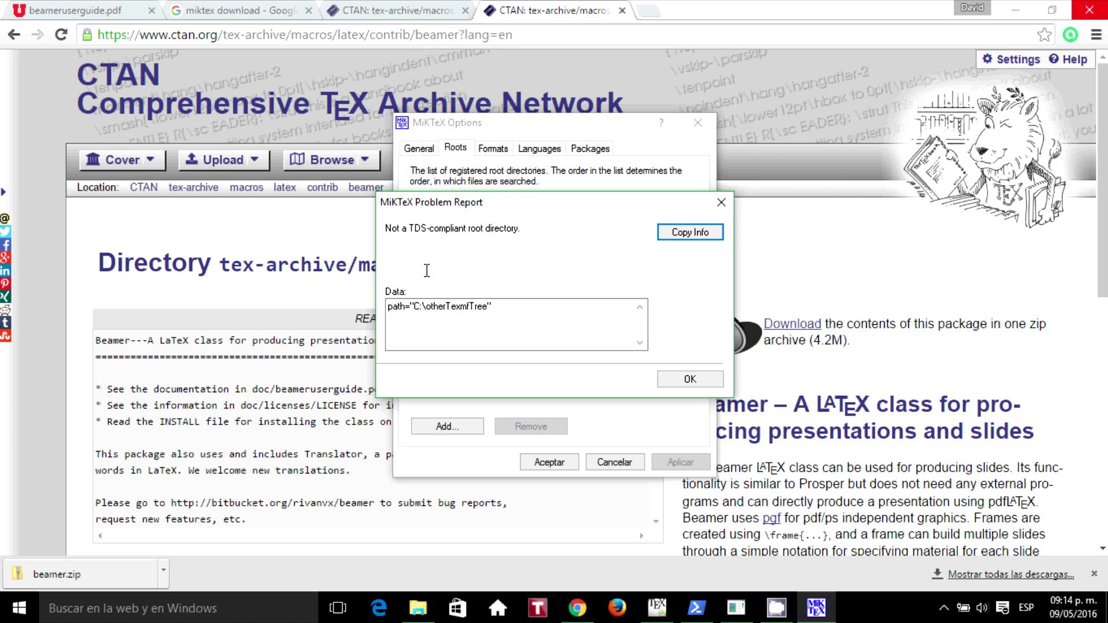
click(689, 378)
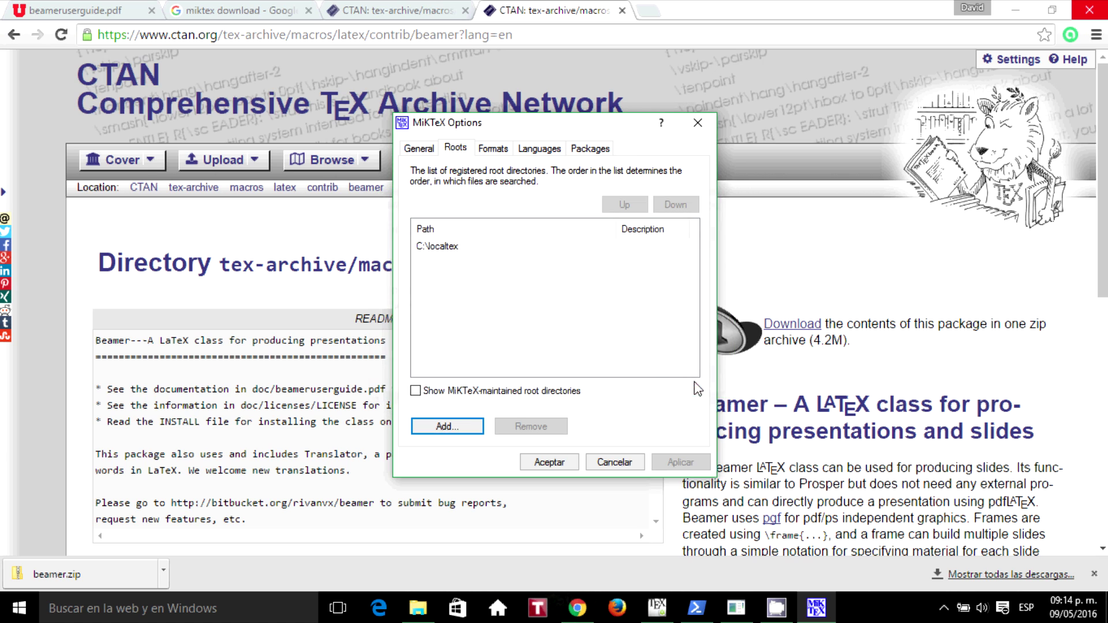
Step: Switch to File Explorer and open the folder C:\localtex\tex\latex
mouse_move(424, 619)
click(418, 543)
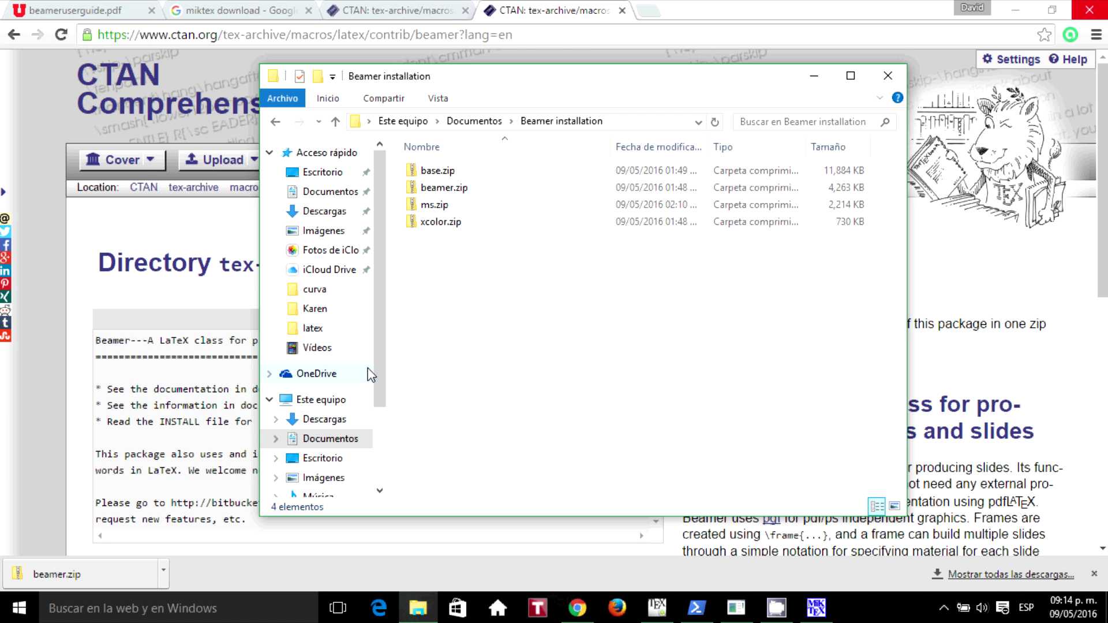
scroll(379, 366, down, 2)
click(349, 413)
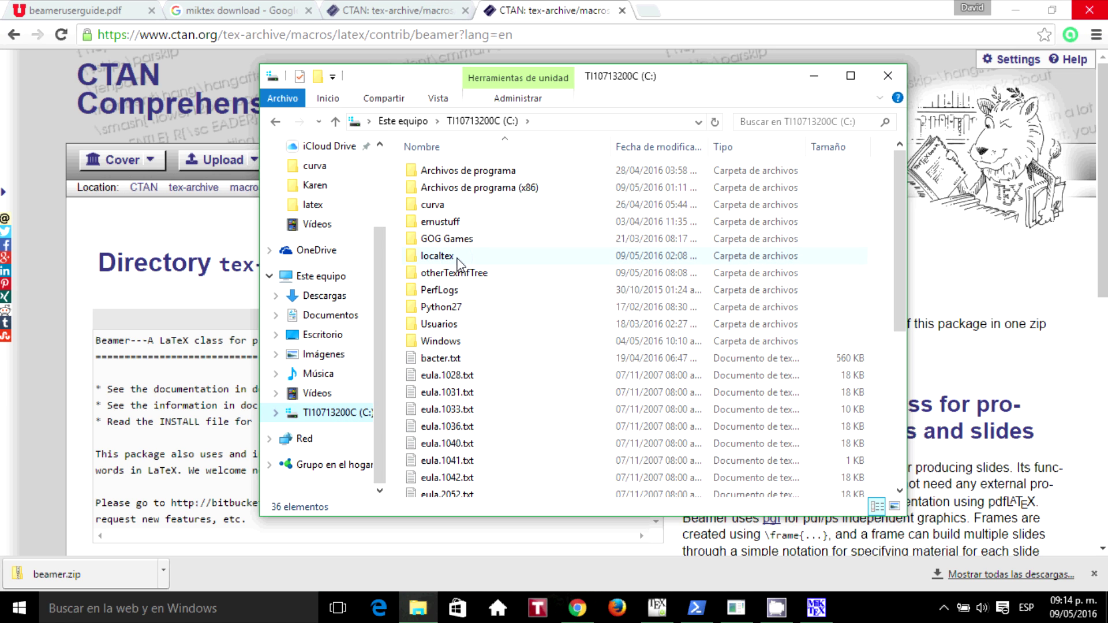
double_click(439, 257)
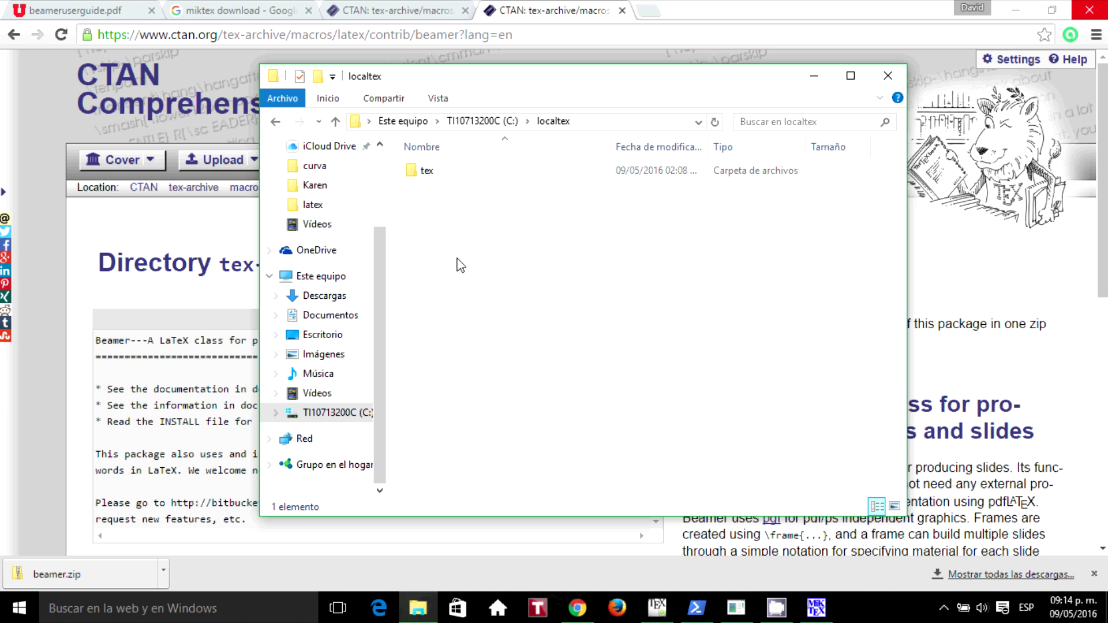
double_click(449, 173)
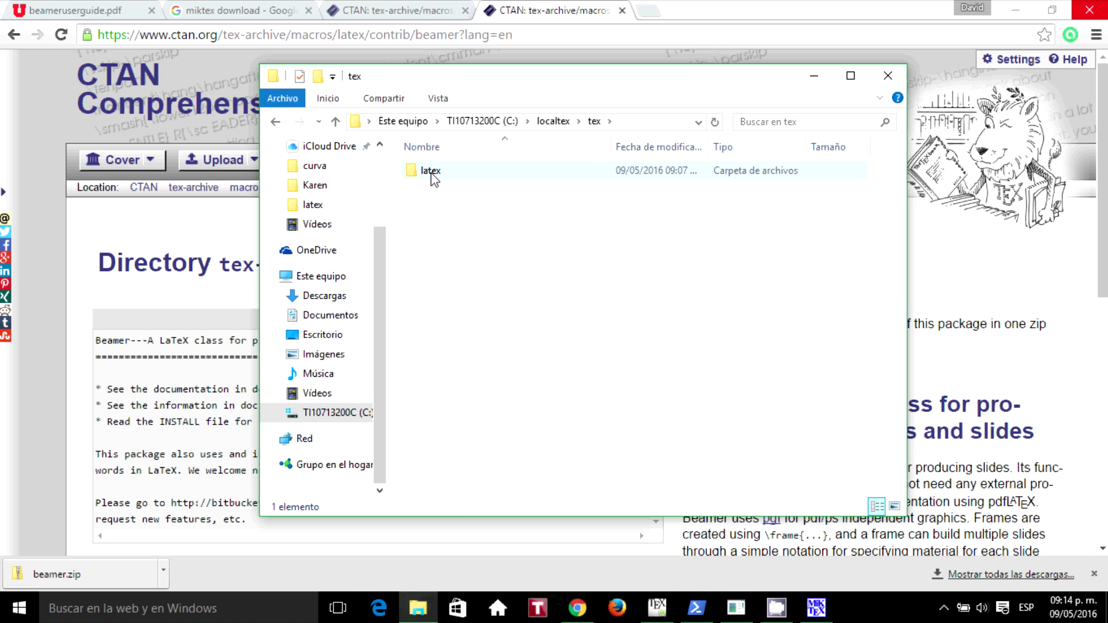
double_click(452, 169)
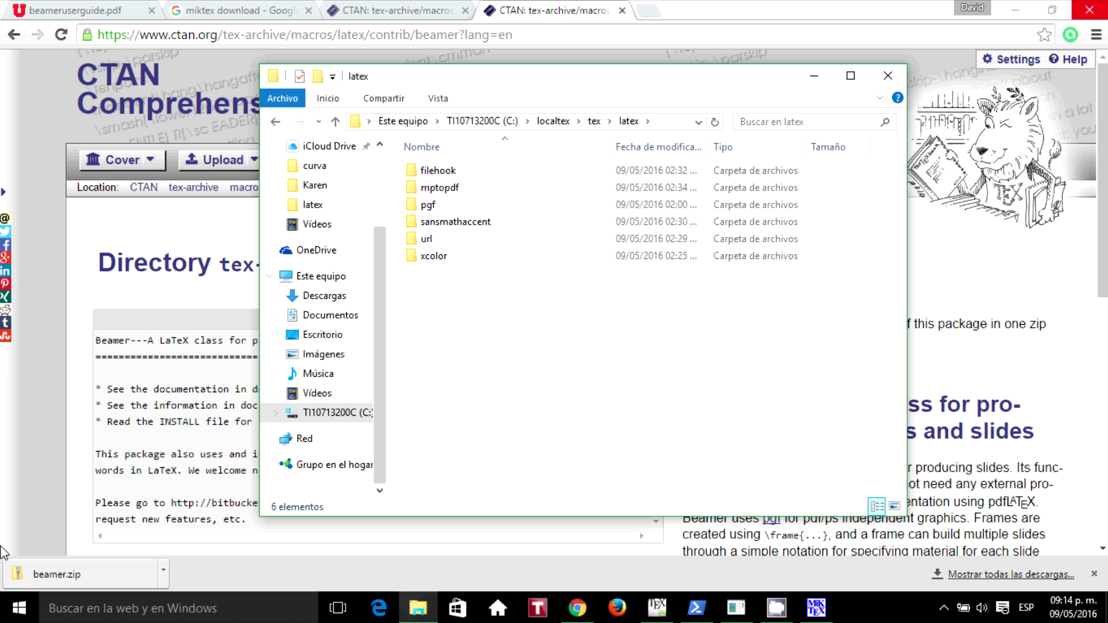
Step: Open the "Beamer installation" folder under Documentos in a second File Explorer window and place it beside the latex folder window
click(19, 608)
click(76, 498)
click(353, 214)
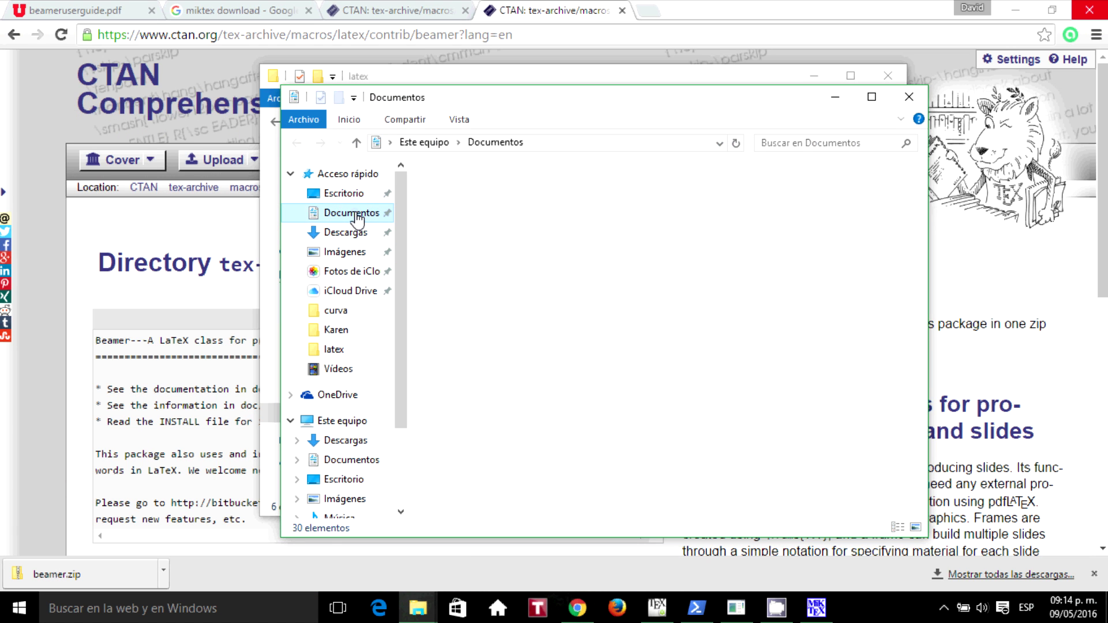
double_click(456, 226)
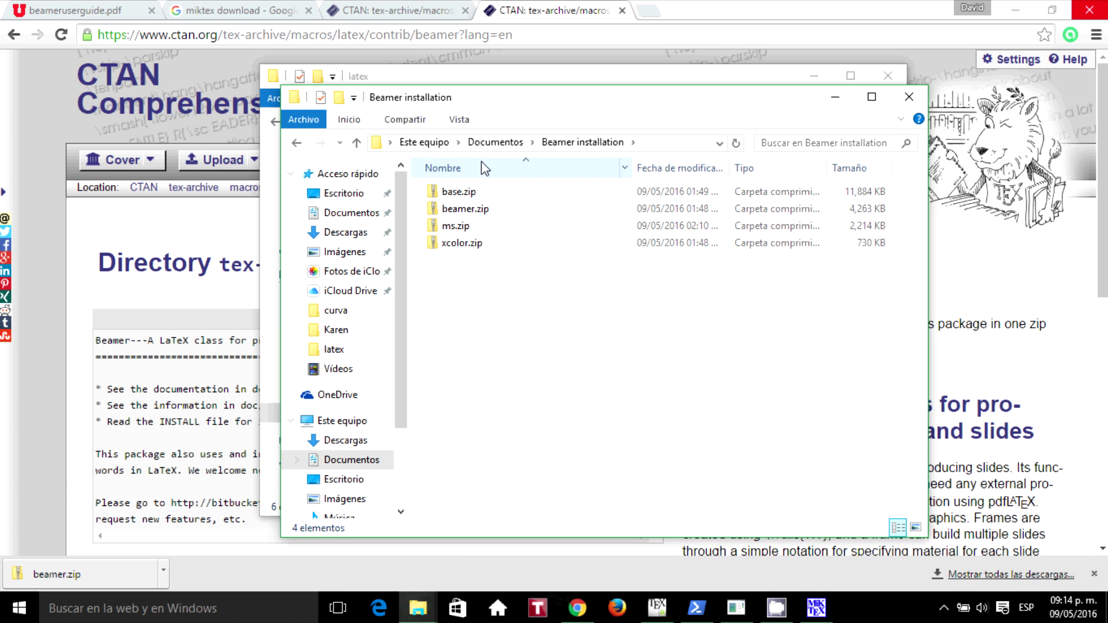
drag(519, 103, 899, 151)
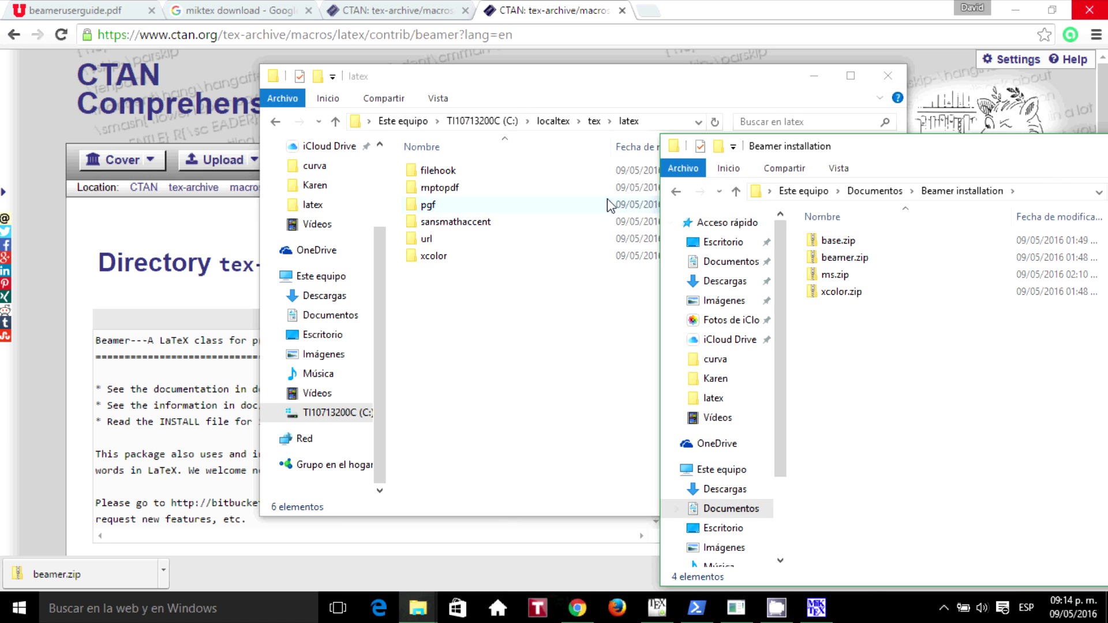
Step: Copy the beamer folder from beamer.zip into C:\localtex\tex\latex
double_click(856, 263)
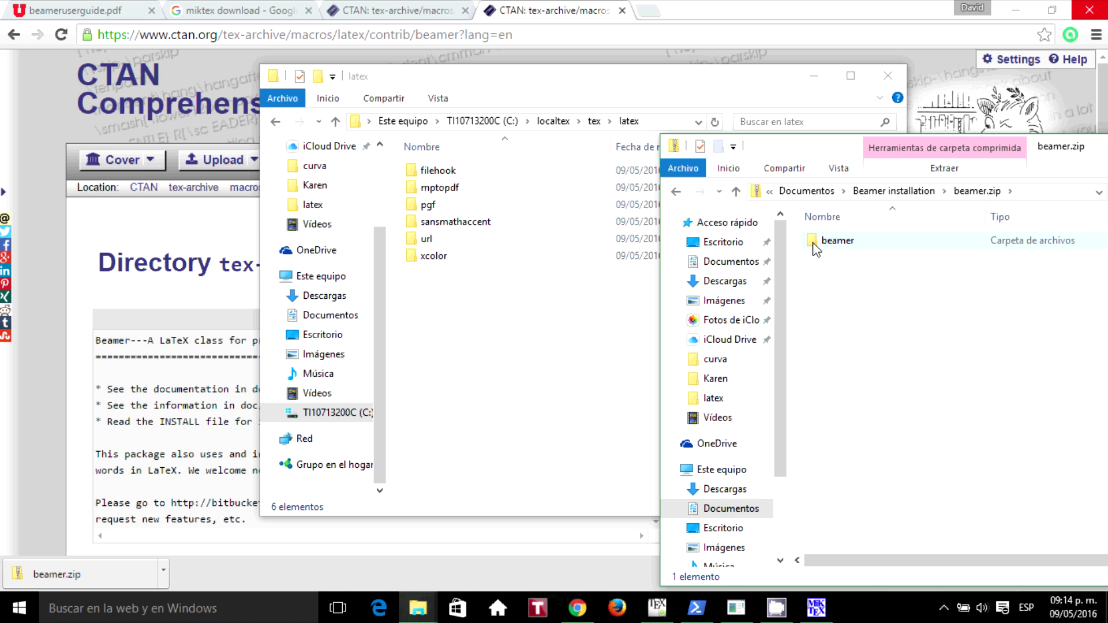
click(814, 249)
drag(814, 250, 491, 354)
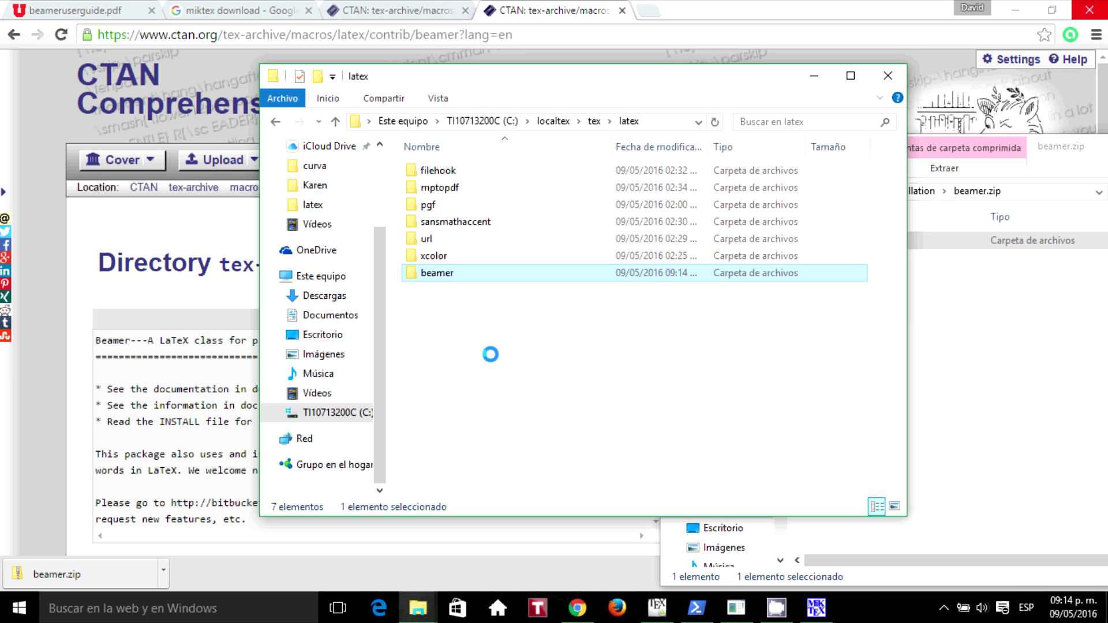
Step: Check the contents of the copied beamer folder and its base subfolder, and return to the latex folder
double_click(437, 274)
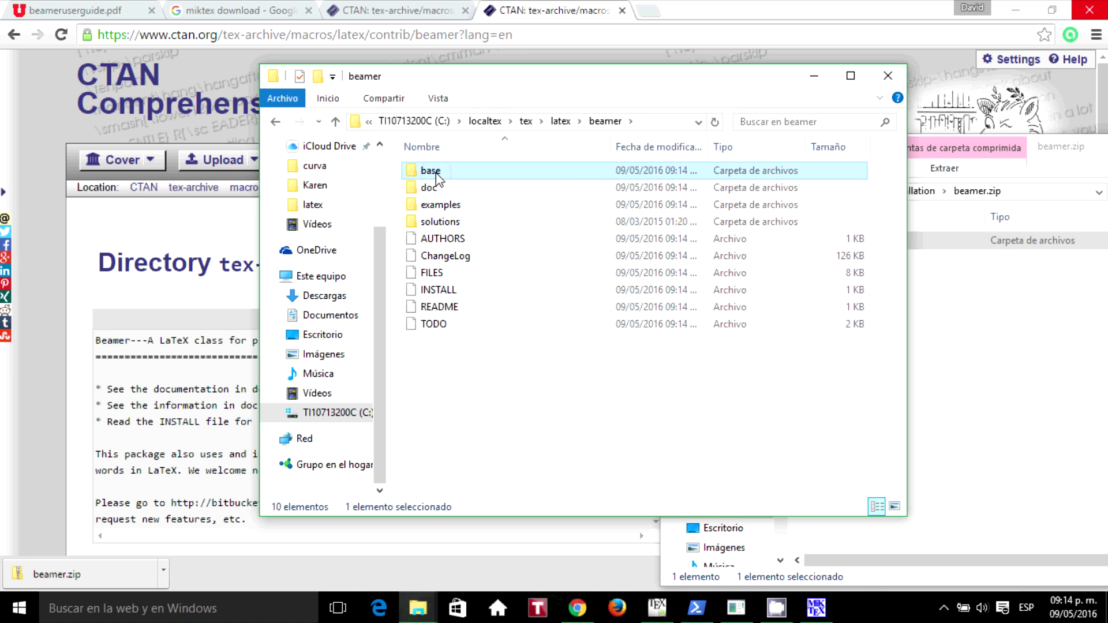
double_click(437, 172)
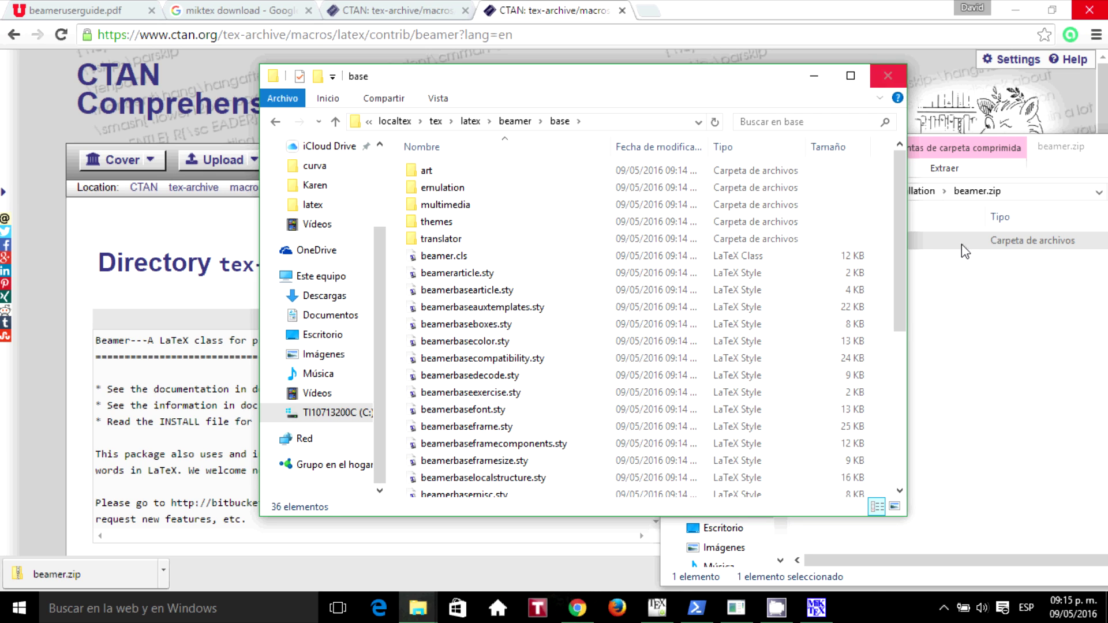
click(336, 123)
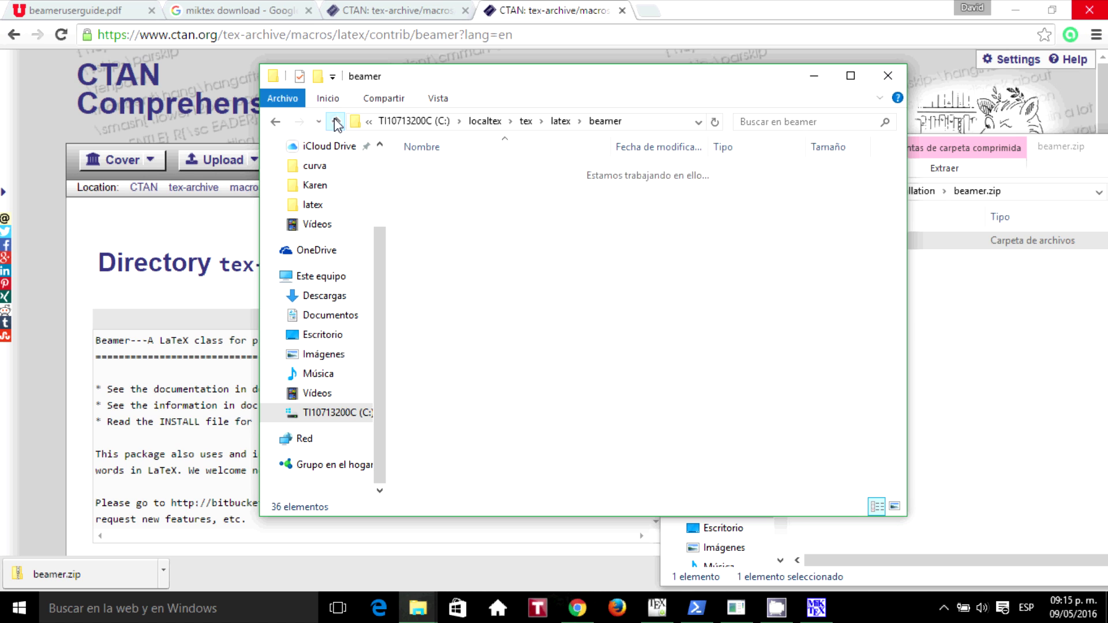
click(337, 123)
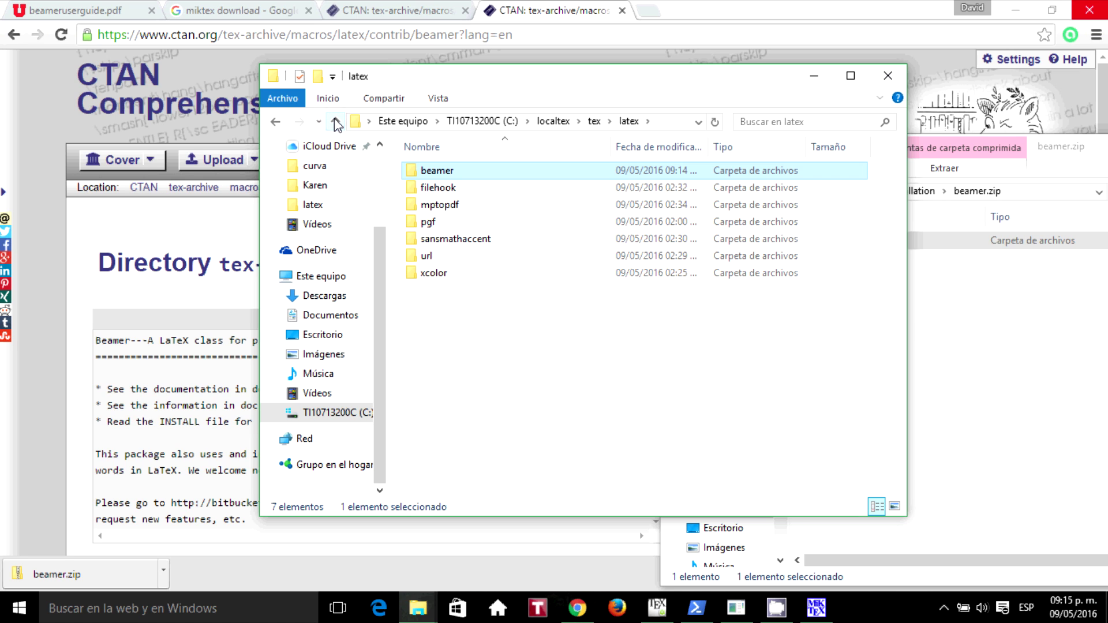
Step: Copy the ms folder from ms.zip in "Beamer installation" into C:\localtex\tex\latex and close the archive's window
click(926, 340)
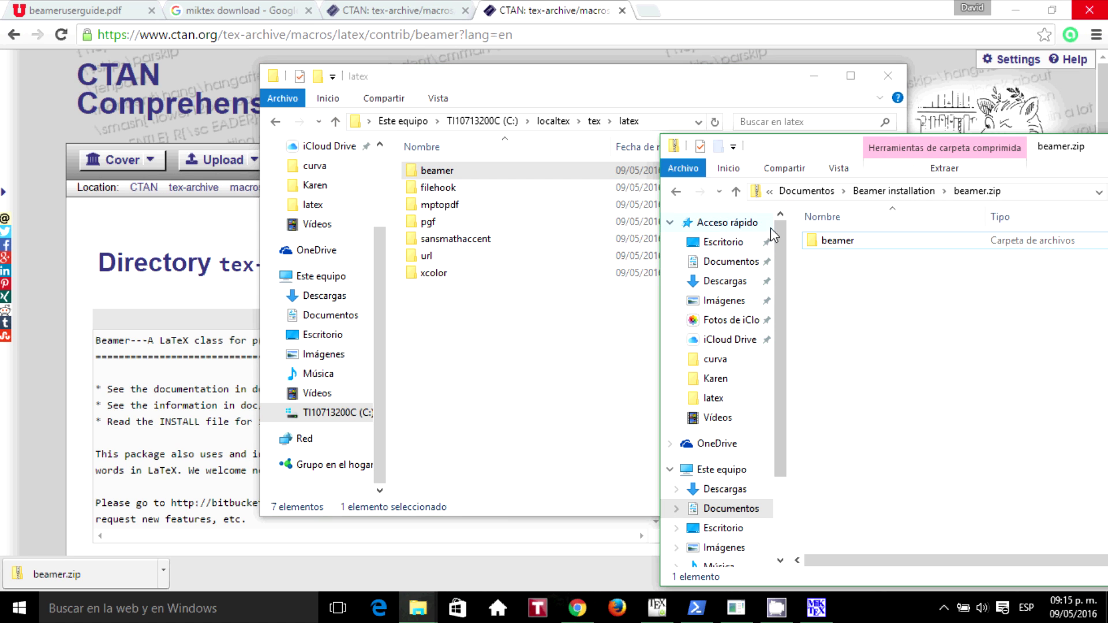
click(736, 191)
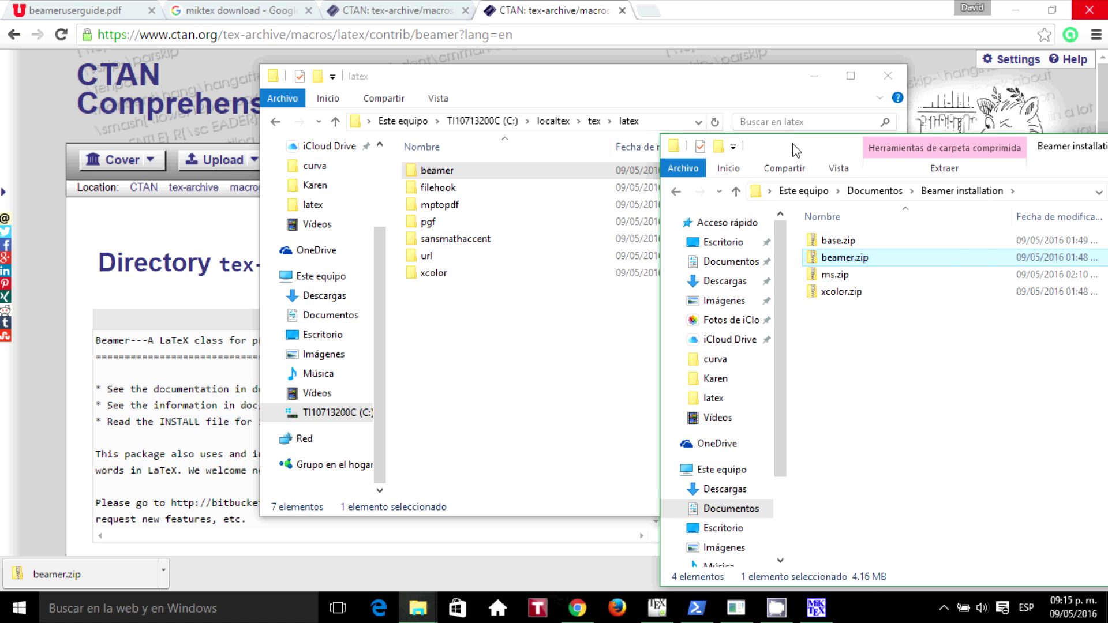
drag(796, 150, 640, 110)
double_click(692, 234)
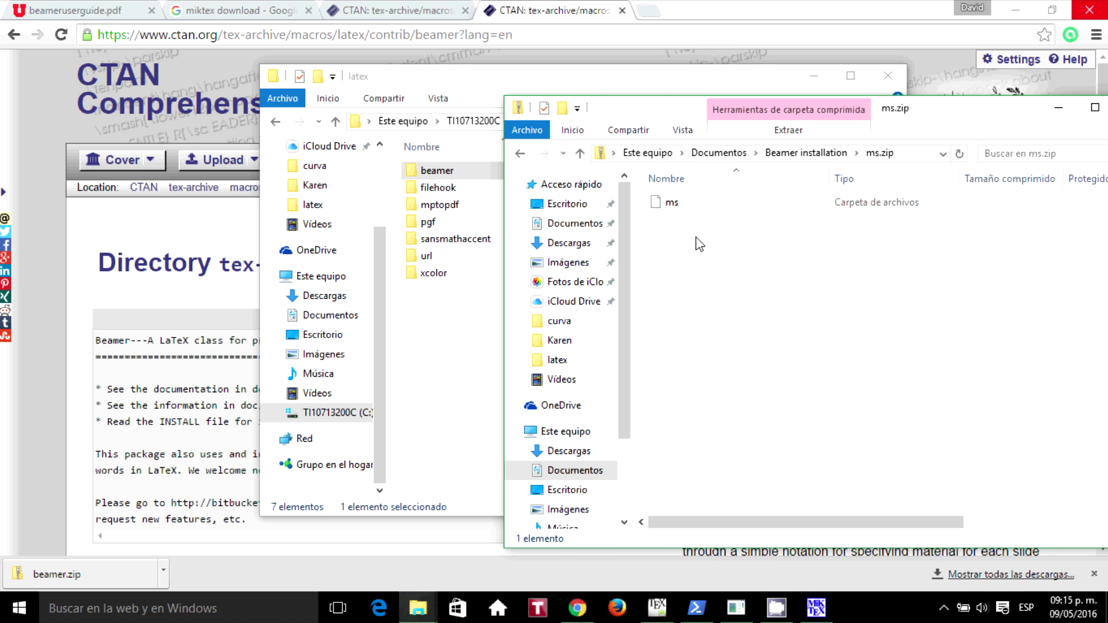
double_click(658, 203)
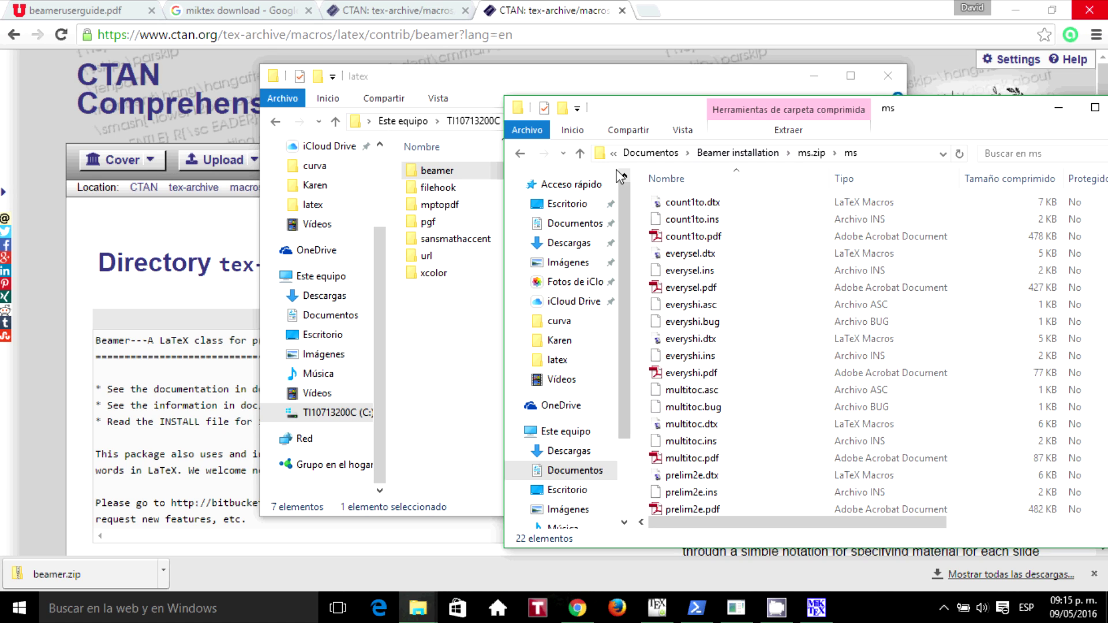
click(580, 153)
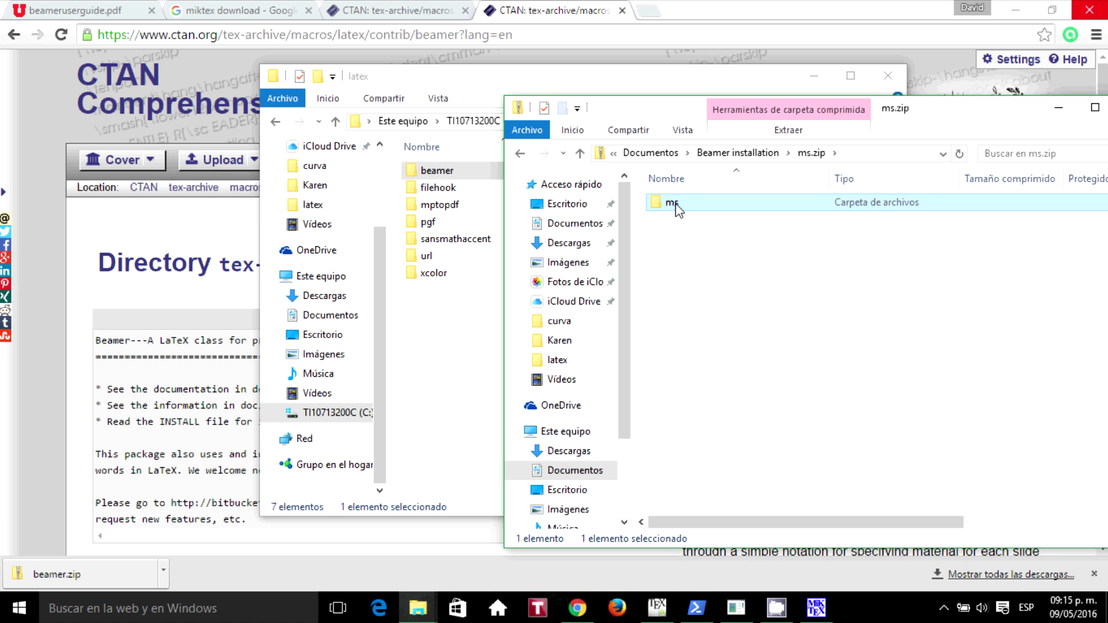
drag(675, 205, 464, 357)
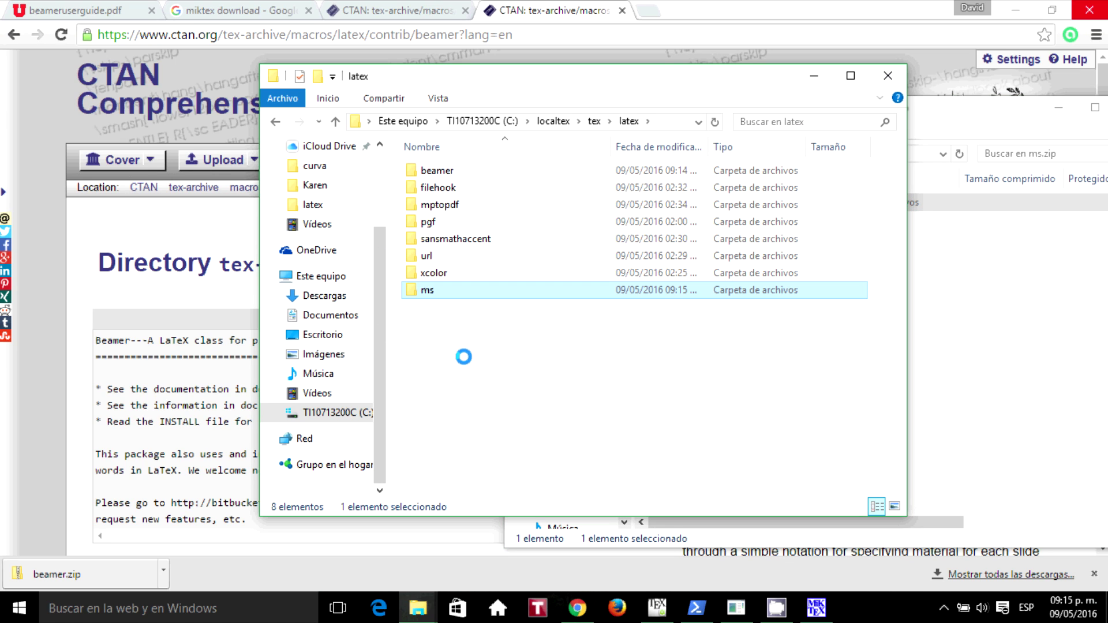
click(1010, 113)
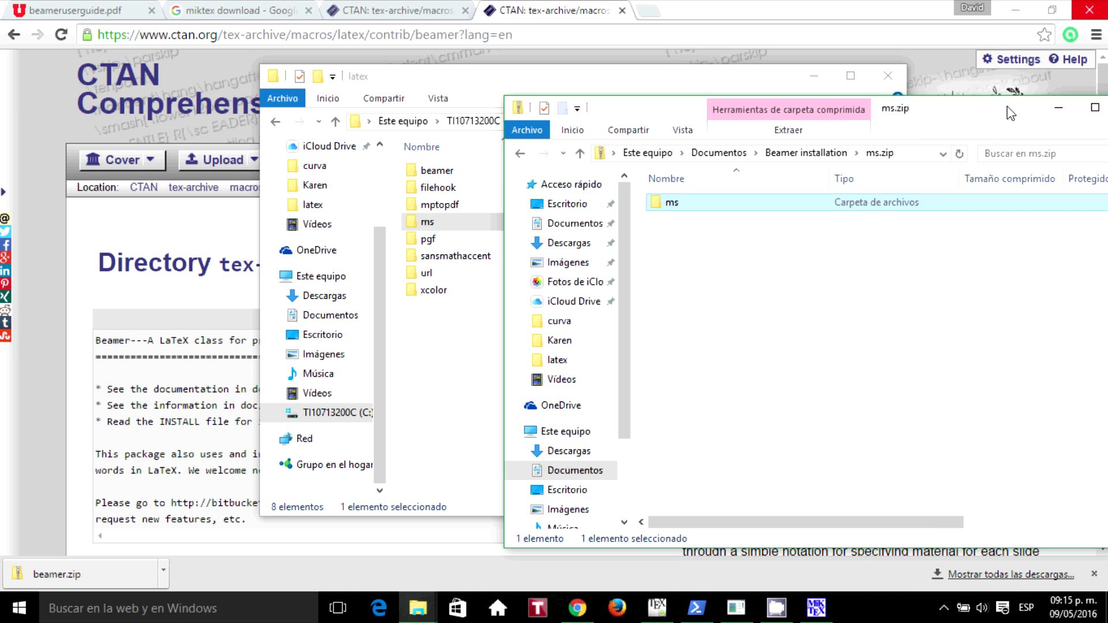
key(alt+F4)
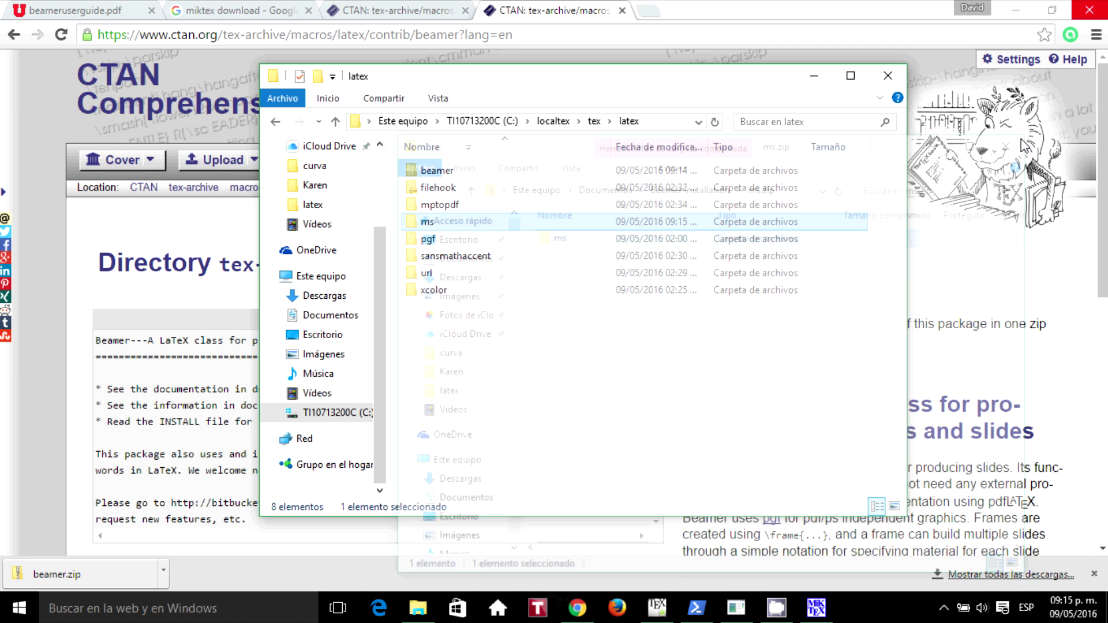
Step: In PowerShell, list the files in C:\localtex\tex\latex\ms, run latex on count1to.ins, and list the folder again
mouse_move(696, 616)
click(697, 617)
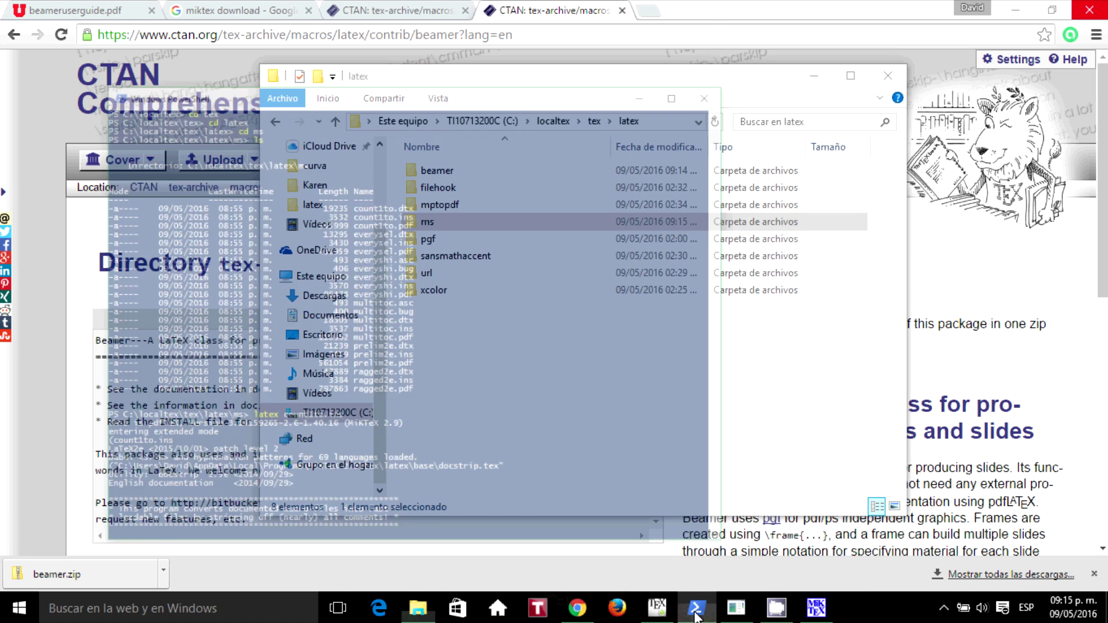
scroll(327, 406, down, 15)
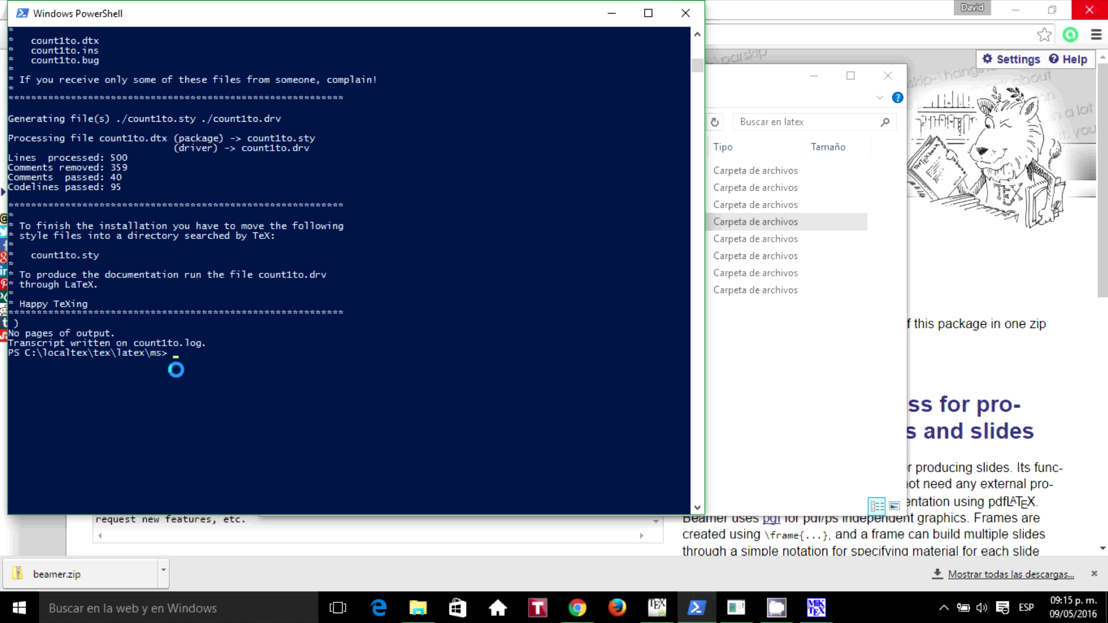
key(Return)
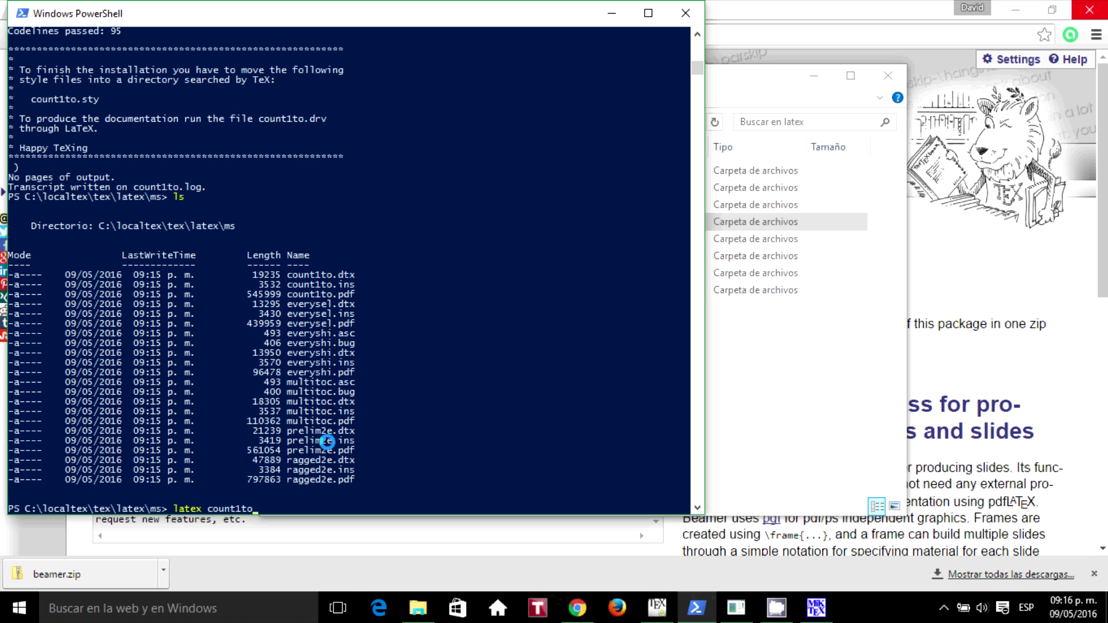
key(Return)
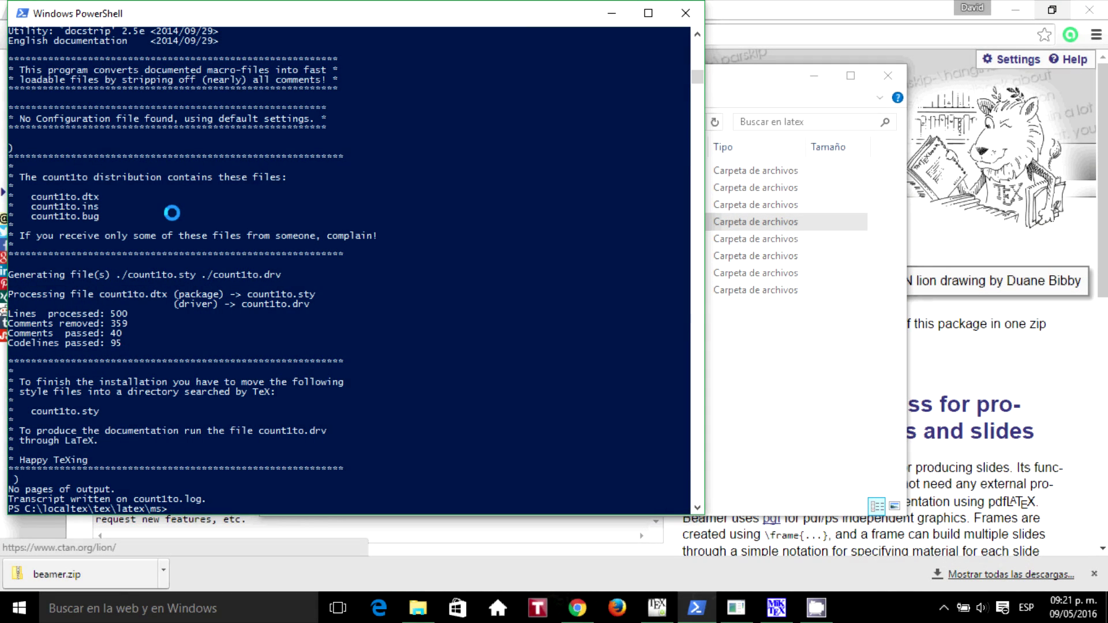
key(Return)
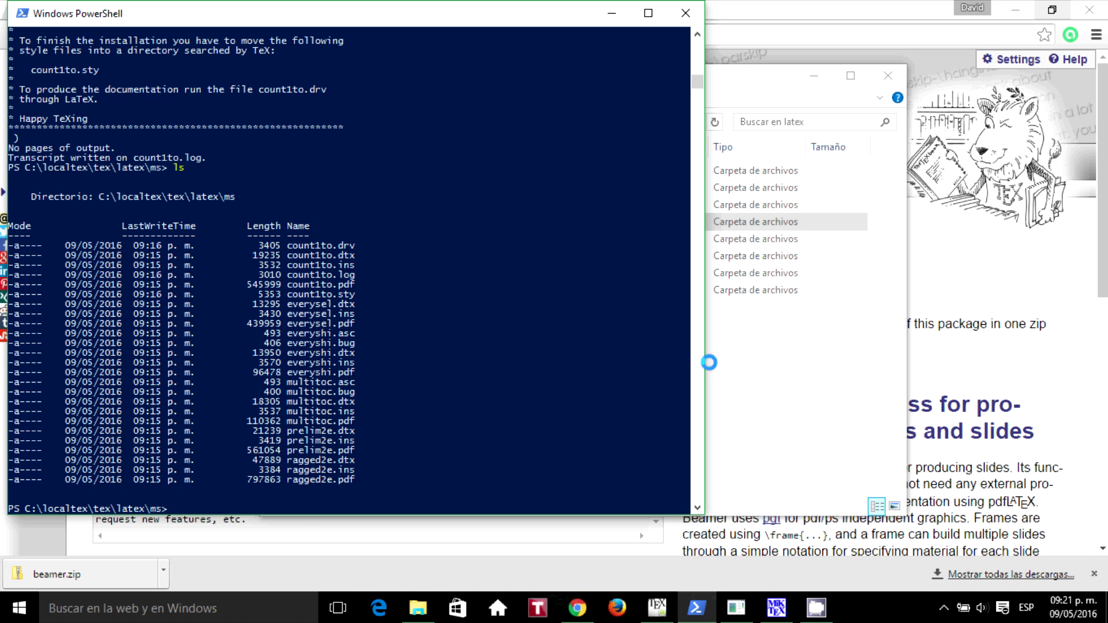
Step: Try to refresh the MiKTeX file name database from MiKTeX Options and dismiss the problem report
click(786, 373)
click(786, 373)
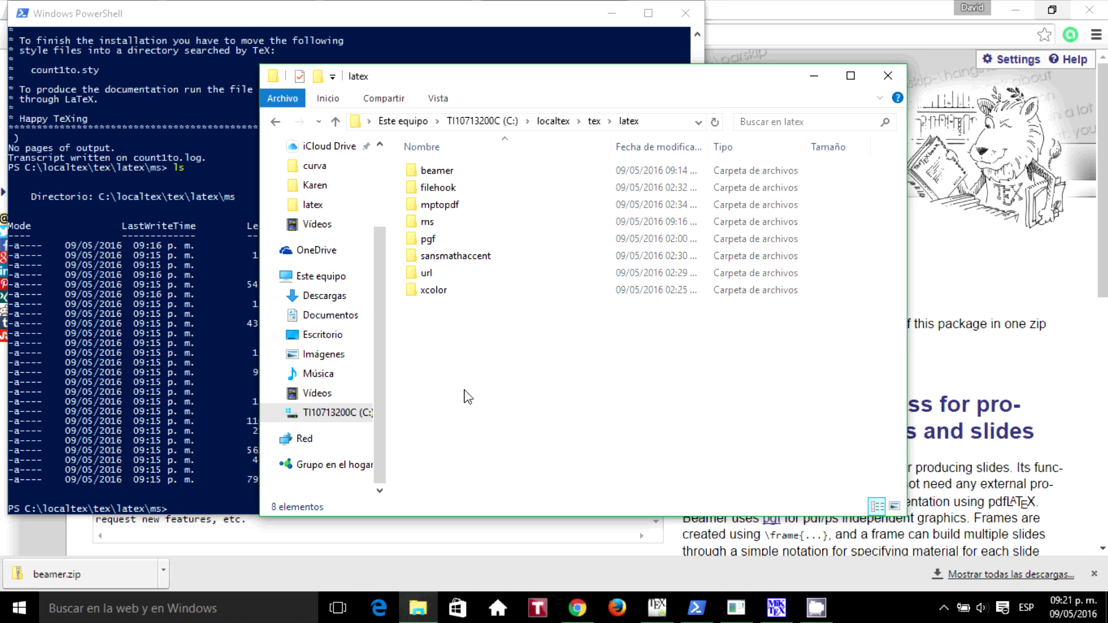
click(776, 609)
click(415, 151)
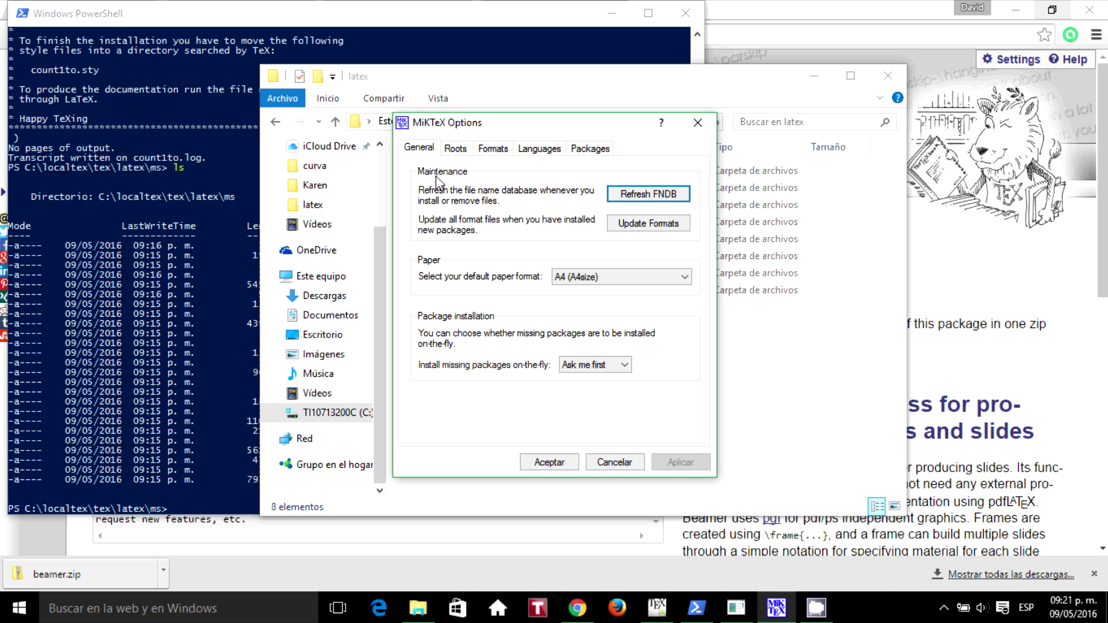
click(646, 196)
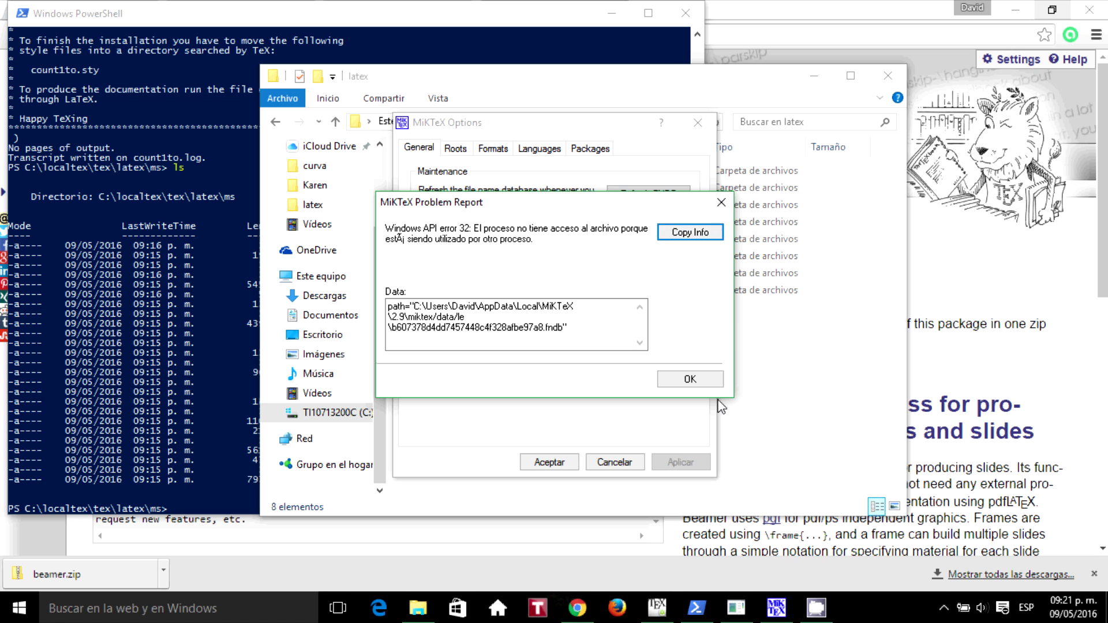
click(709, 381)
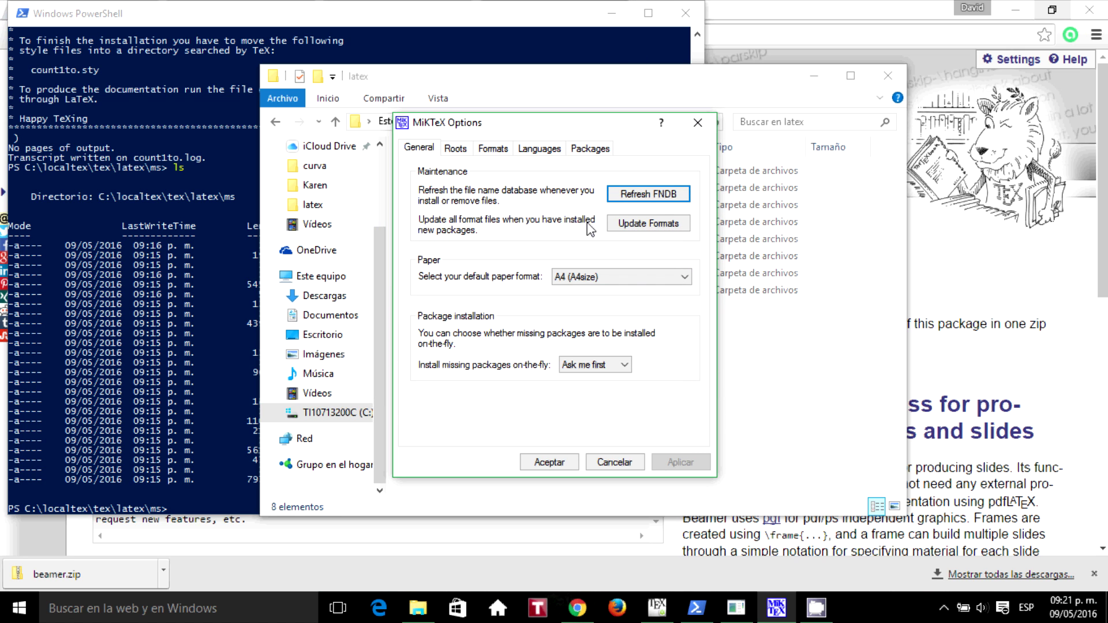
Step: Close PowerShell, cancel the pending package installation request, and close MiKTeX Options
click(686, 12)
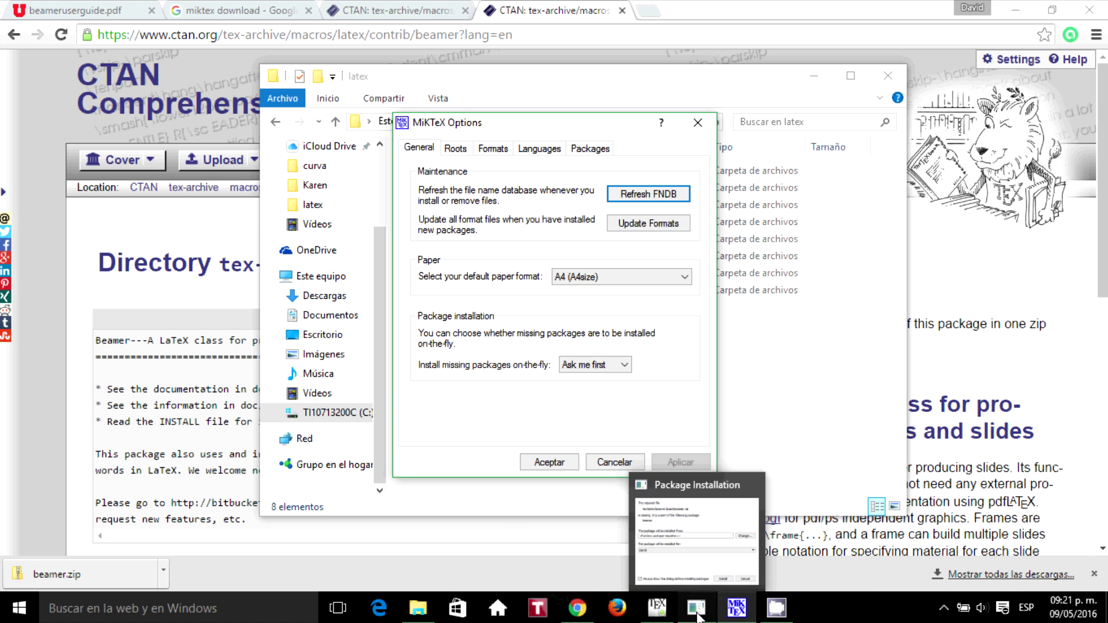
click(699, 616)
click(698, 407)
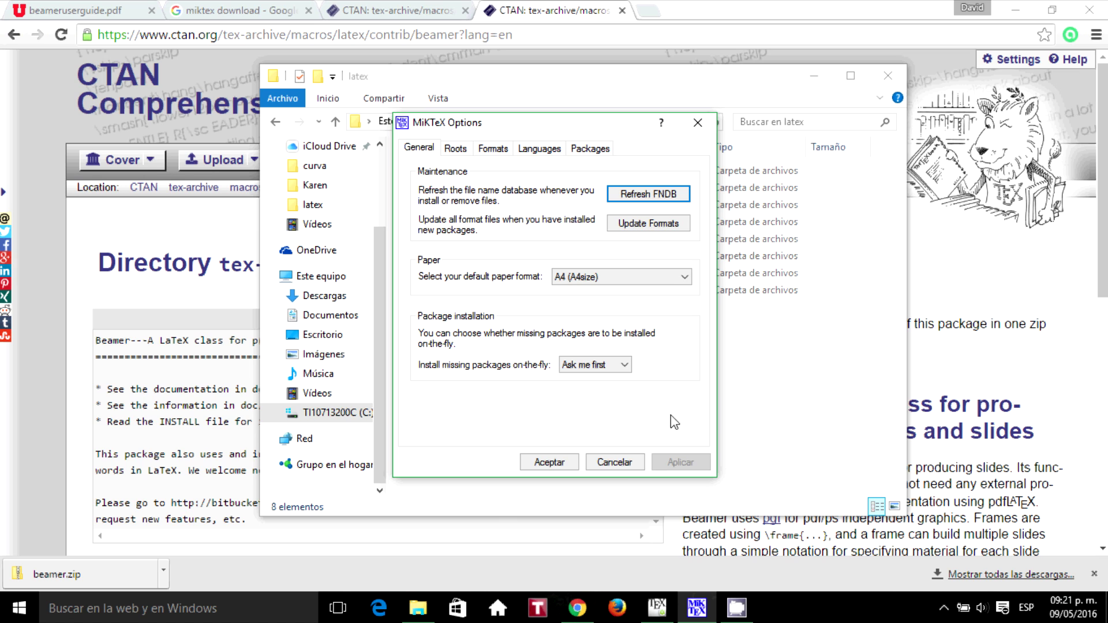
click(614, 462)
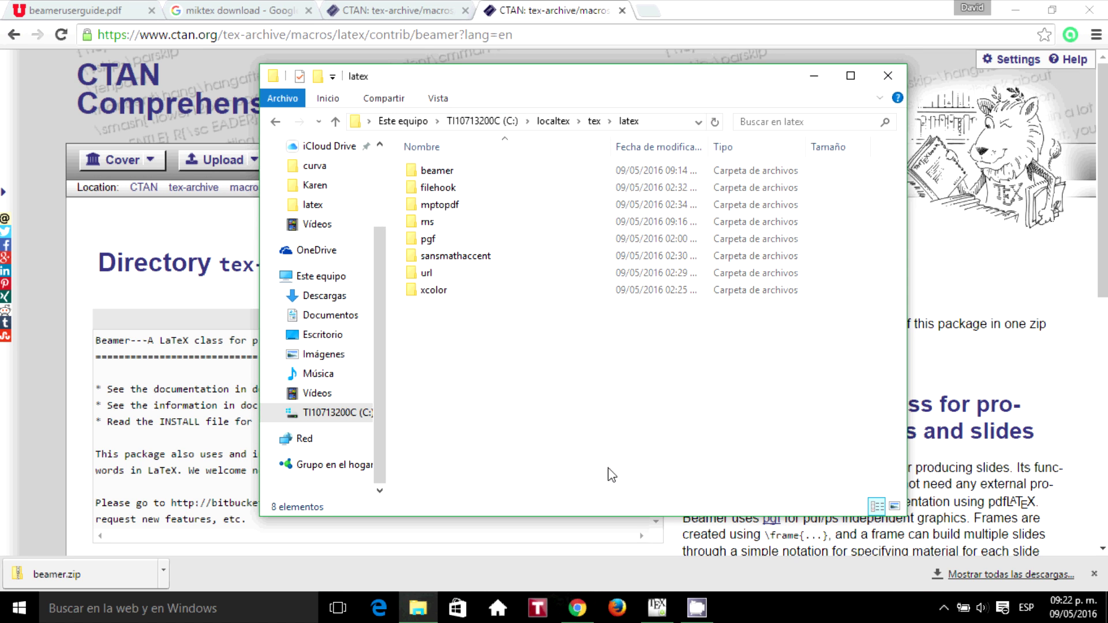
Step: Reopen MiKTeX Settings, refresh the file name database, and accept the dialog
click(17, 610)
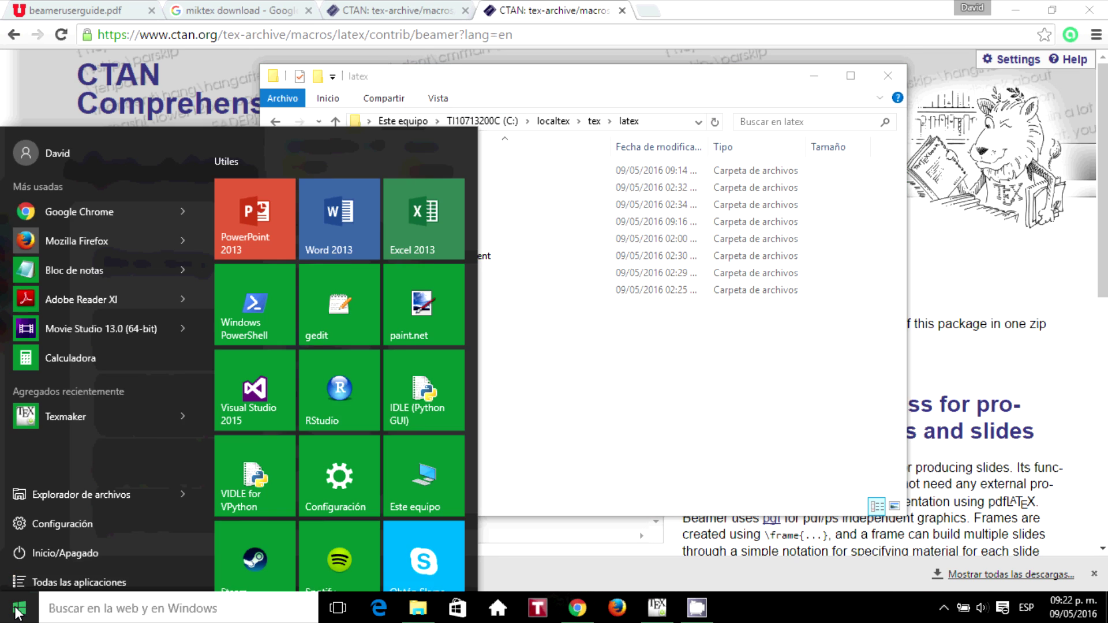
click(44, 575)
scroll(67, 545, down, 15)
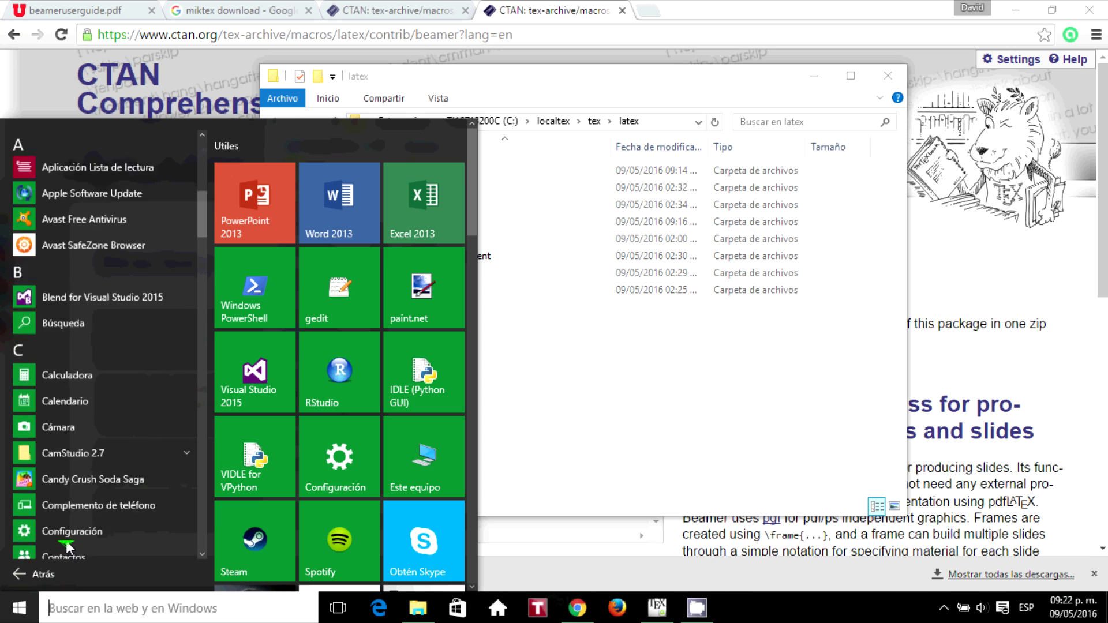
scroll(87, 491, down, 1)
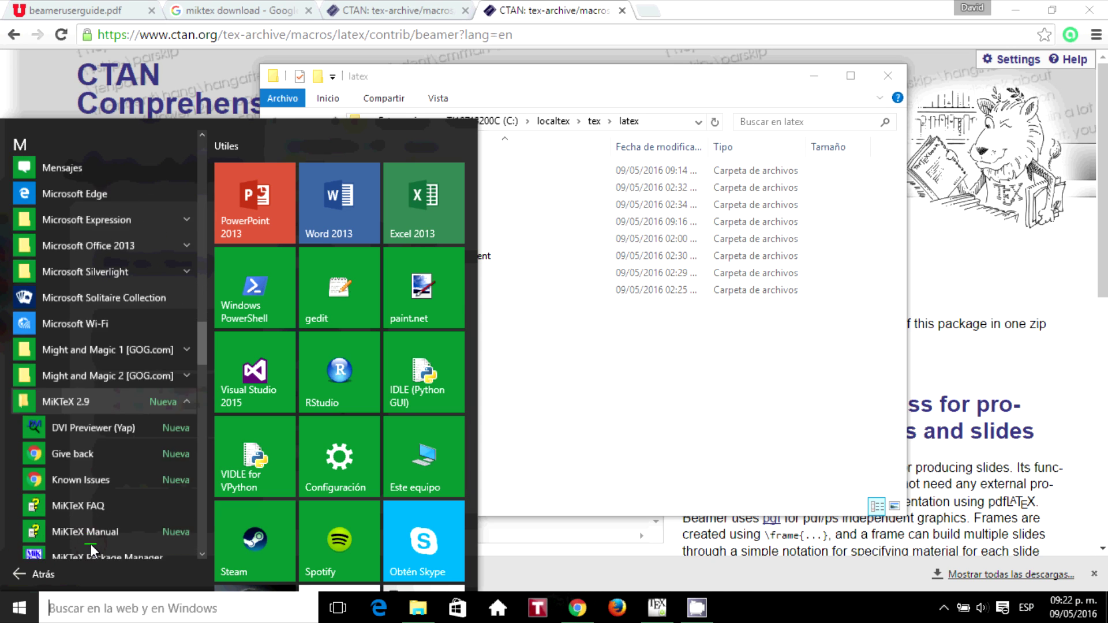
click(98, 504)
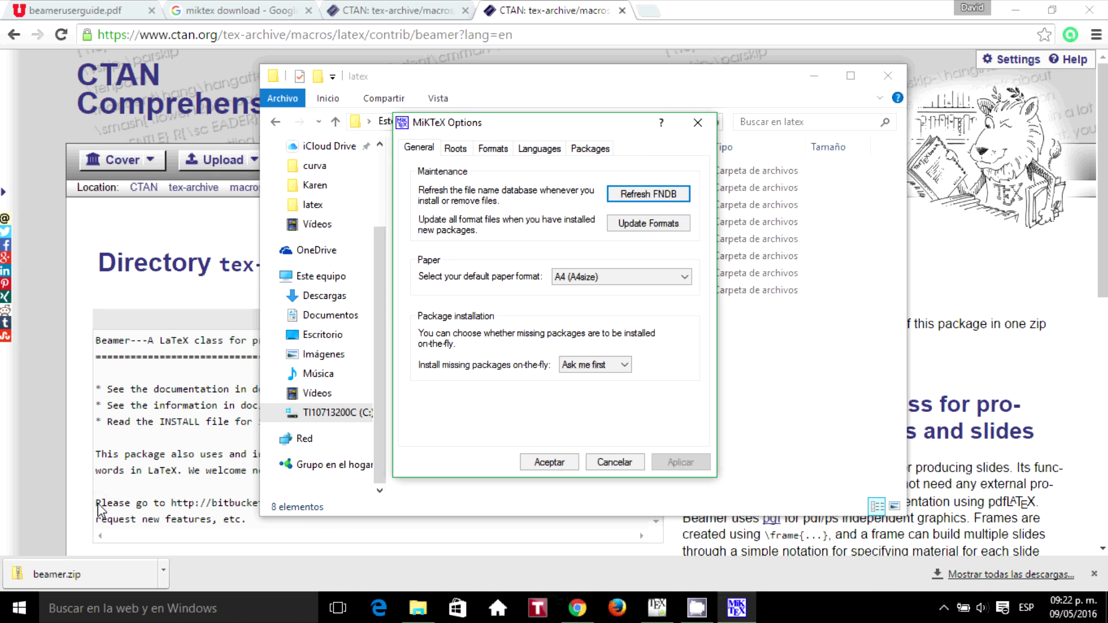
click(646, 196)
click(553, 463)
Step: Try to compile example1.tex with PDFLaTeX in Texmaker, declining the automatic installation of the ms package
click(657, 608)
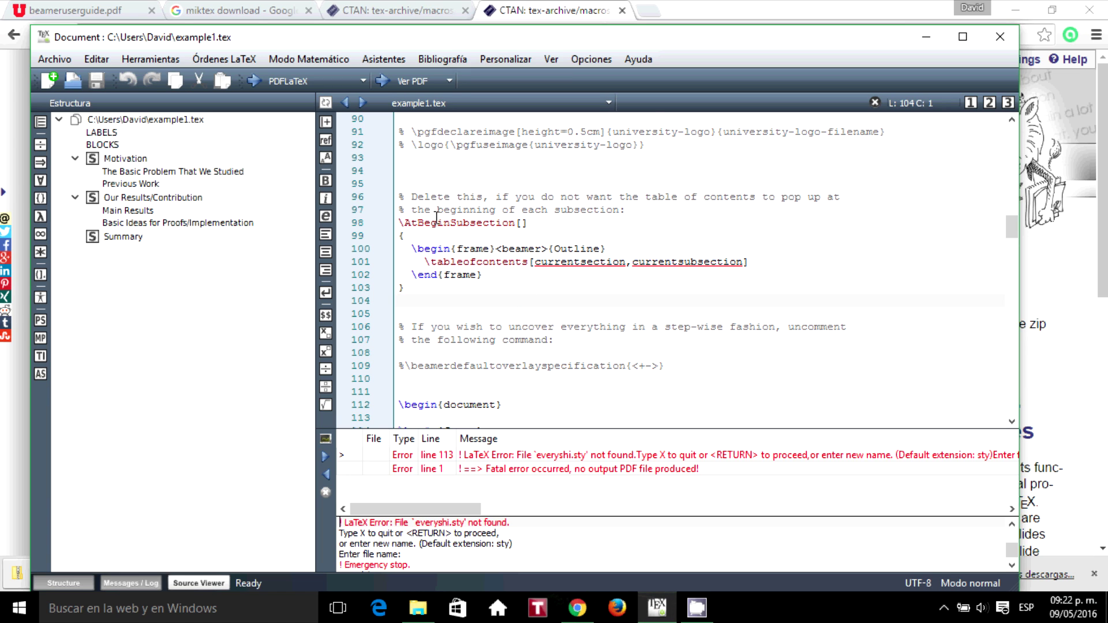
click(254, 79)
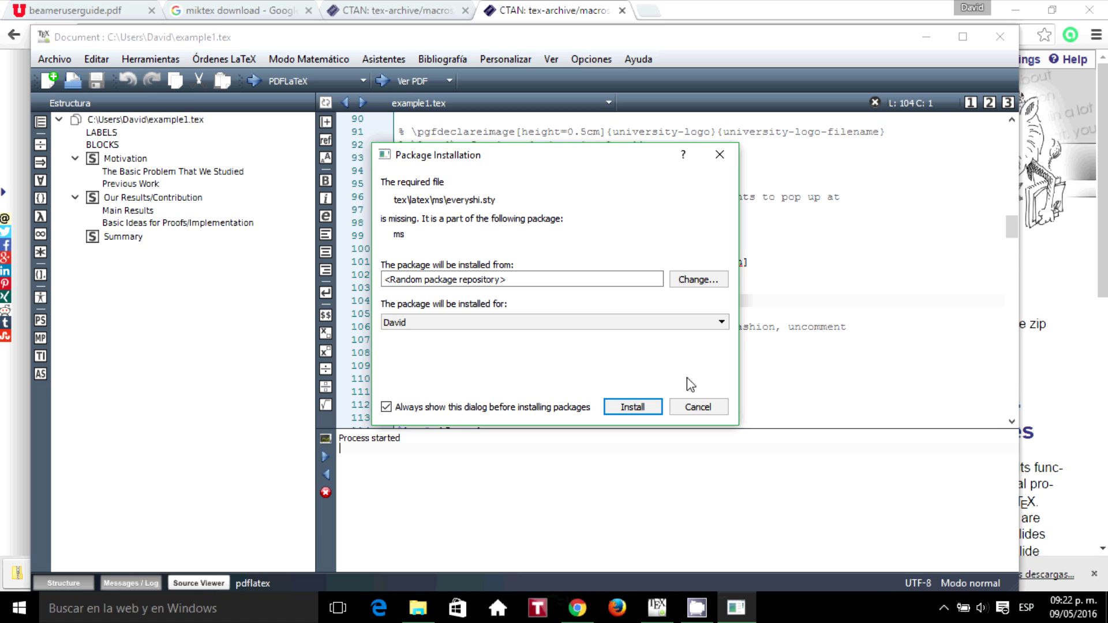
click(696, 407)
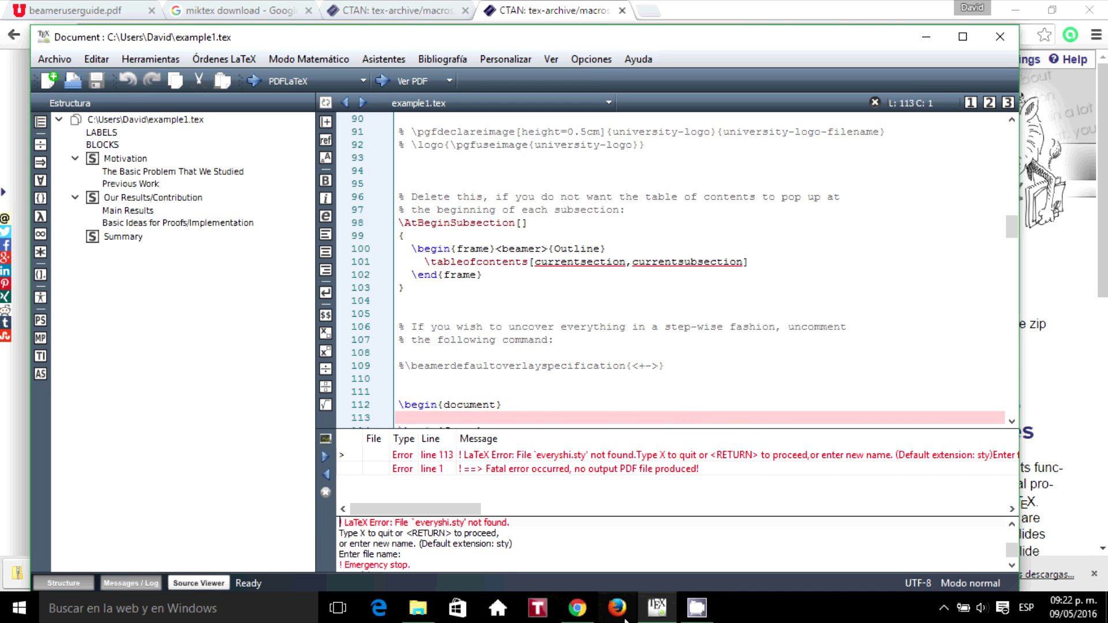
Step: Start a new PowerShell session and change the working directory to C:\localtex\tex\latex\ms
click(5, 616)
click(242, 313)
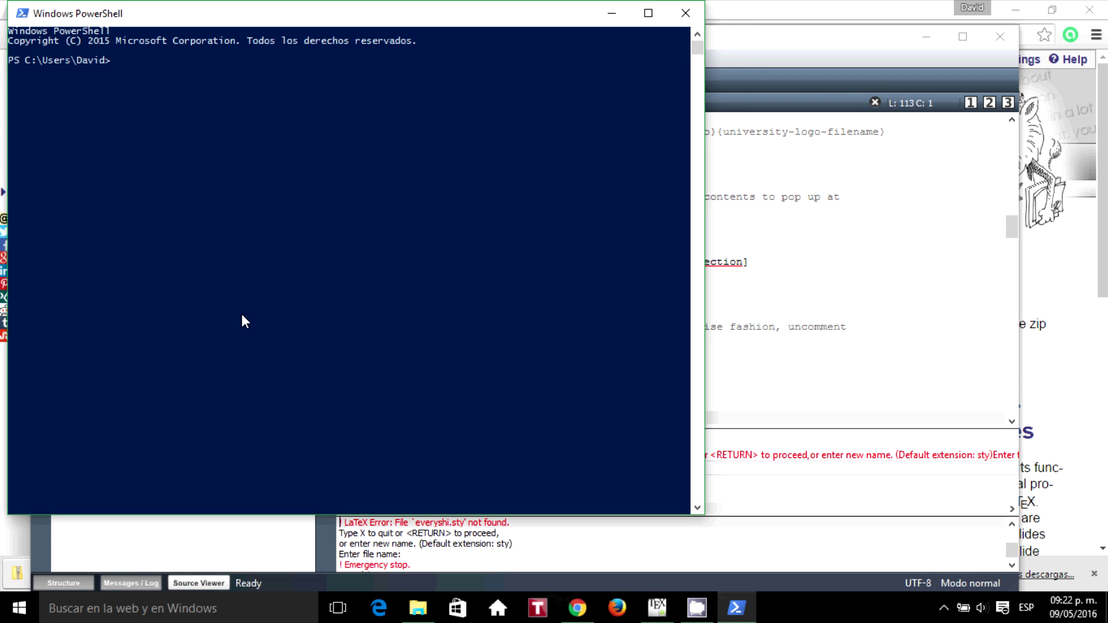
text(cd ..)
key(Return)
text(cd ..)
key(Return)
text(cd)
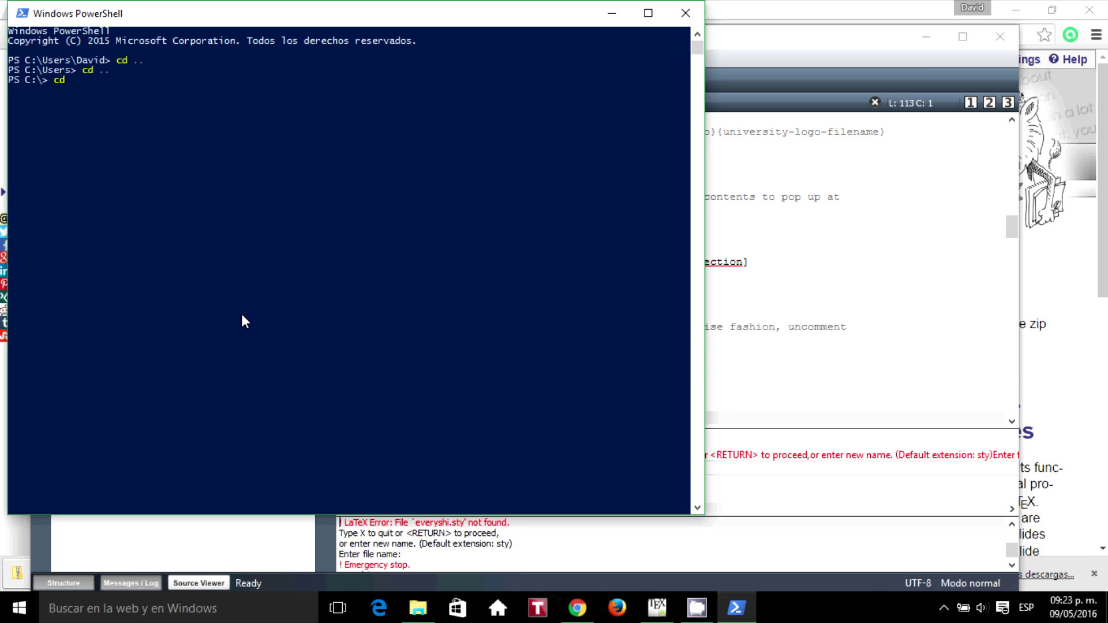
text( localtex)
key(Return)
text(cd tex)
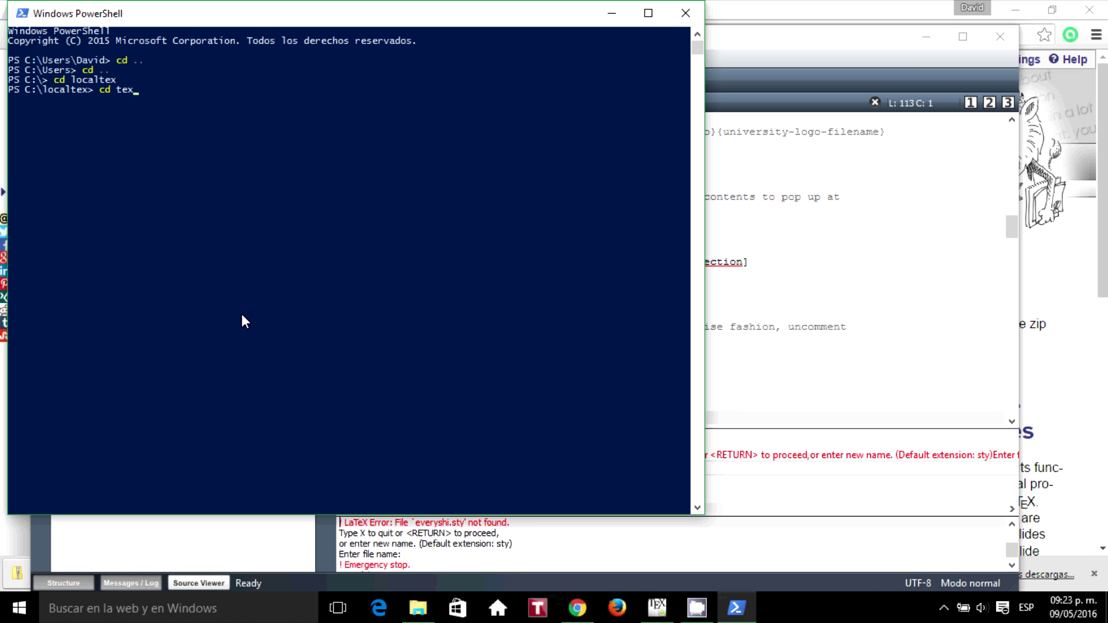
key(Return)
text(cd latex)
key(Return)
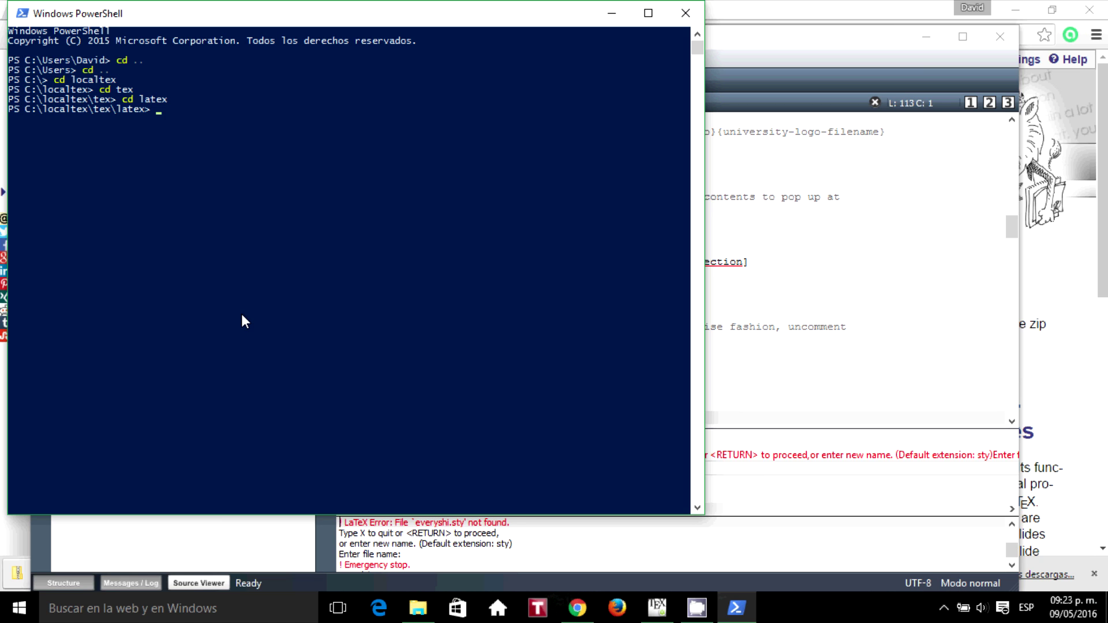
text(cd ms)
key(Return)
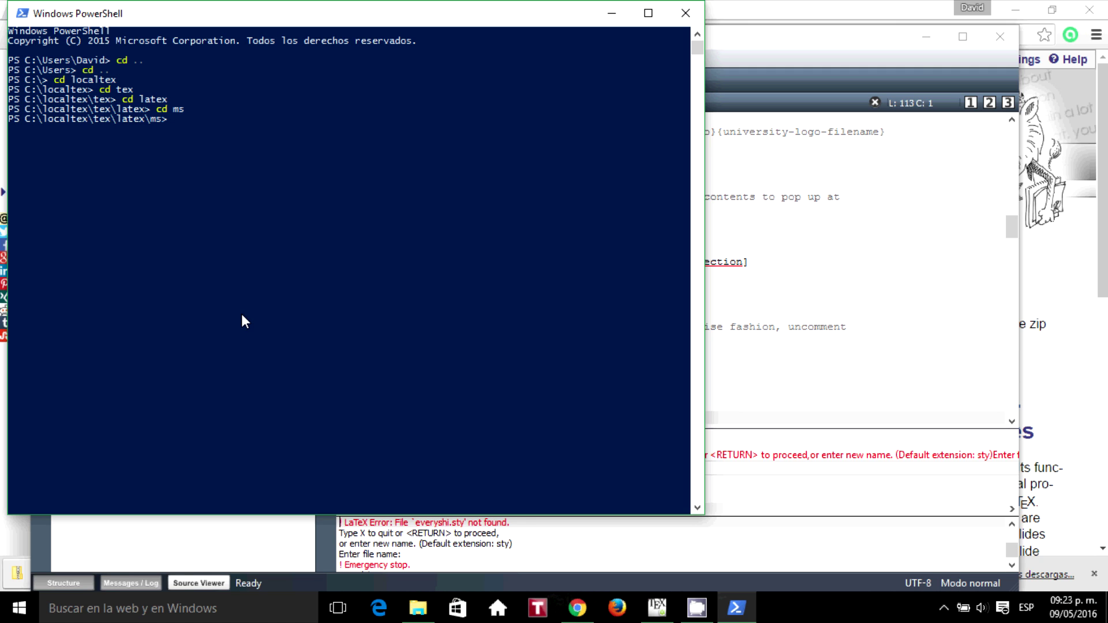
Step: Run latex on everyshi.ins to generate the everyshi.sty style file in the ms folder
text(latez)
key(BackSpace)
text(everyshi.ins)
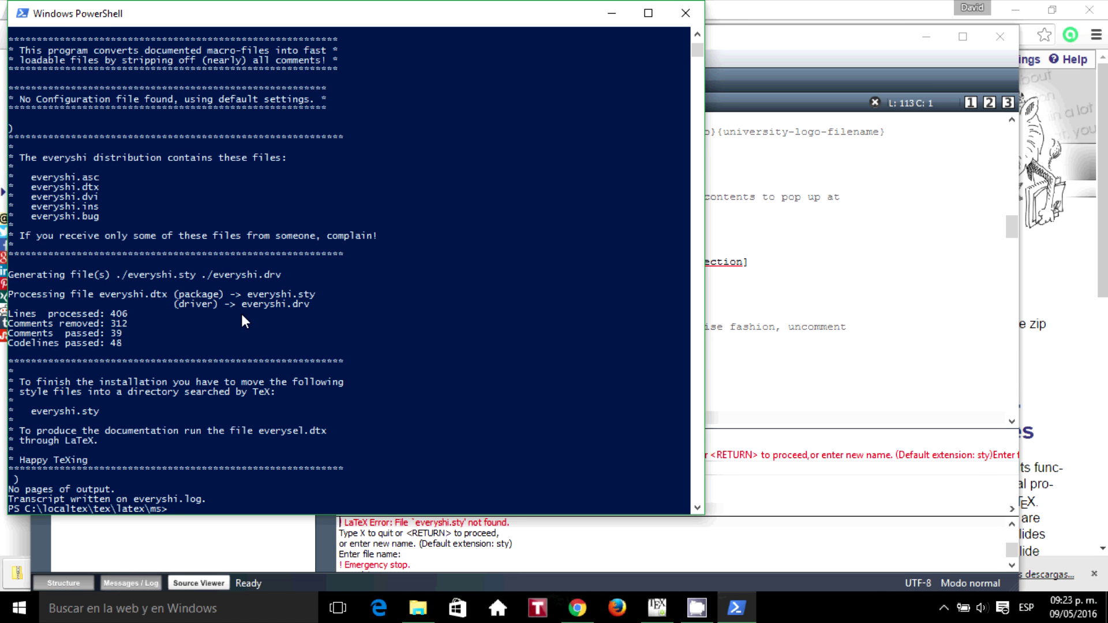
Step: Open MiKTeX Settings, refresh the file name database for the newly generated ms files, and accept the dialog
click(20, 609)
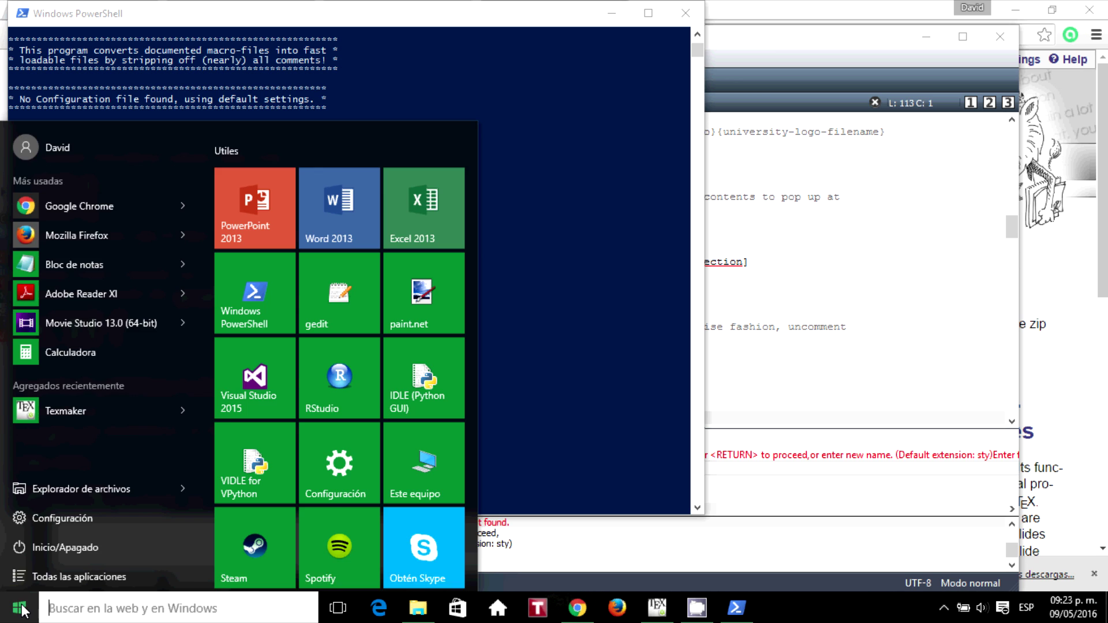
click(50, 577)
scroll(96, 506, down, 10)
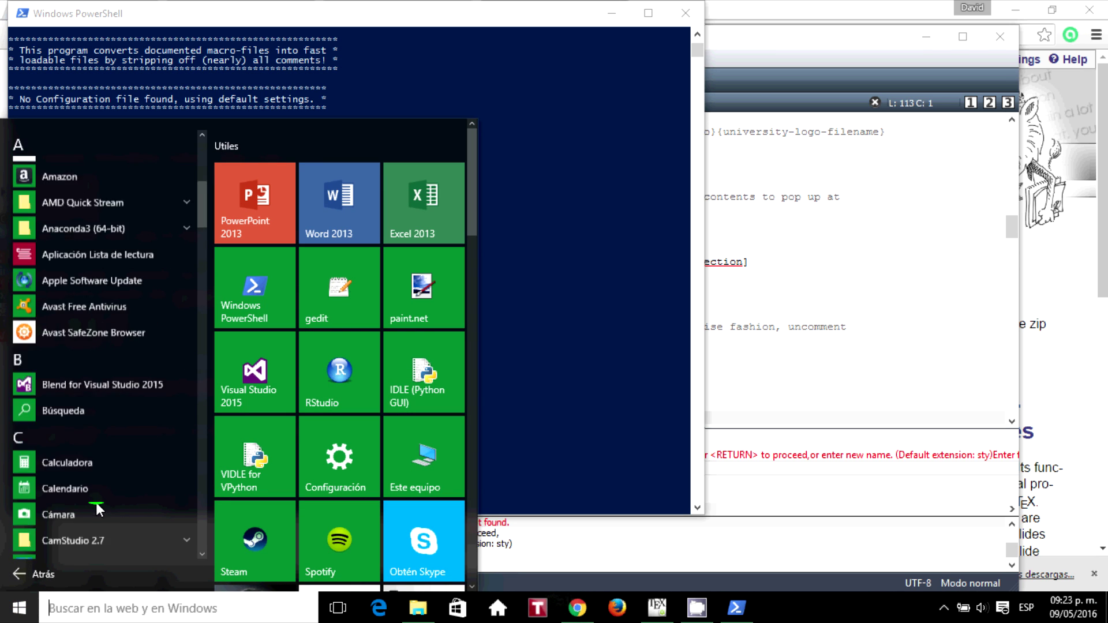
scroll(99, 509, down, 10)
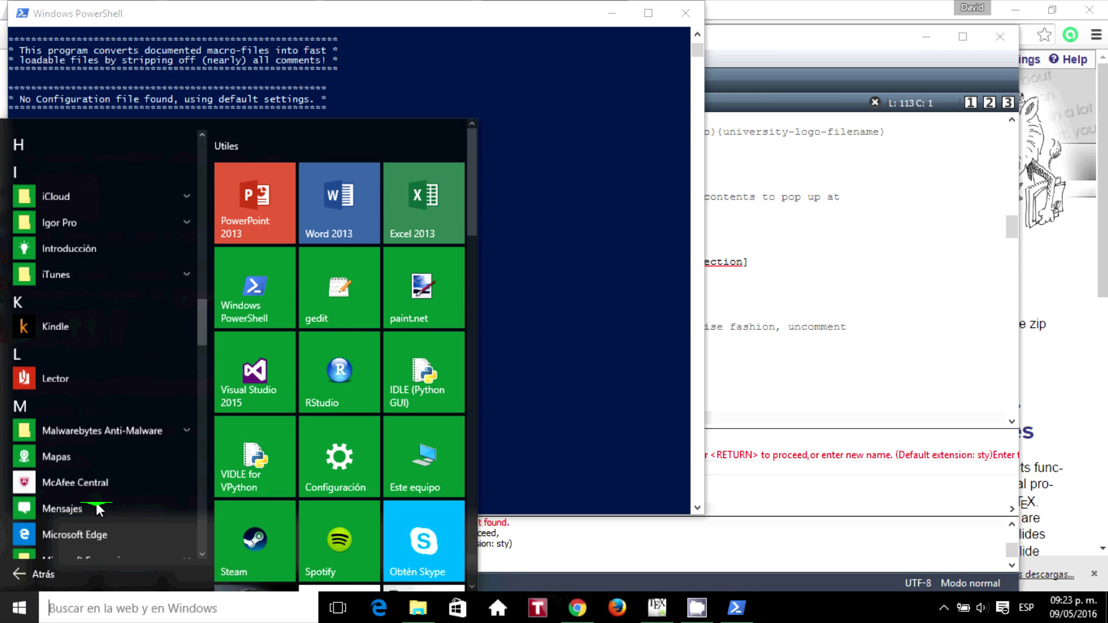
click(122, 447)
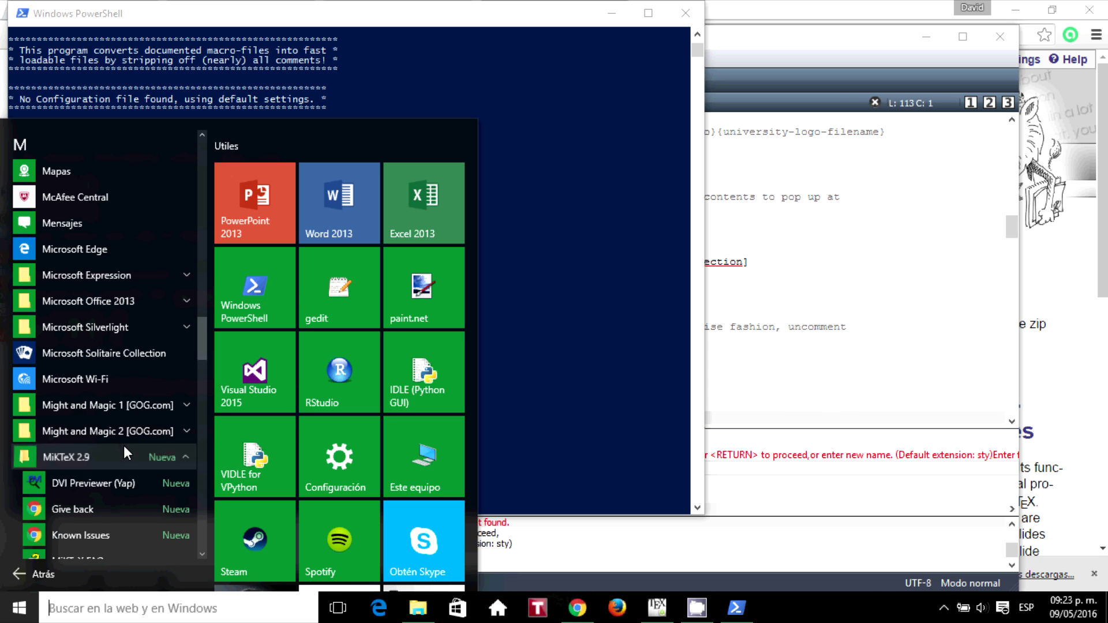
scroll(123, 507, down, 3)
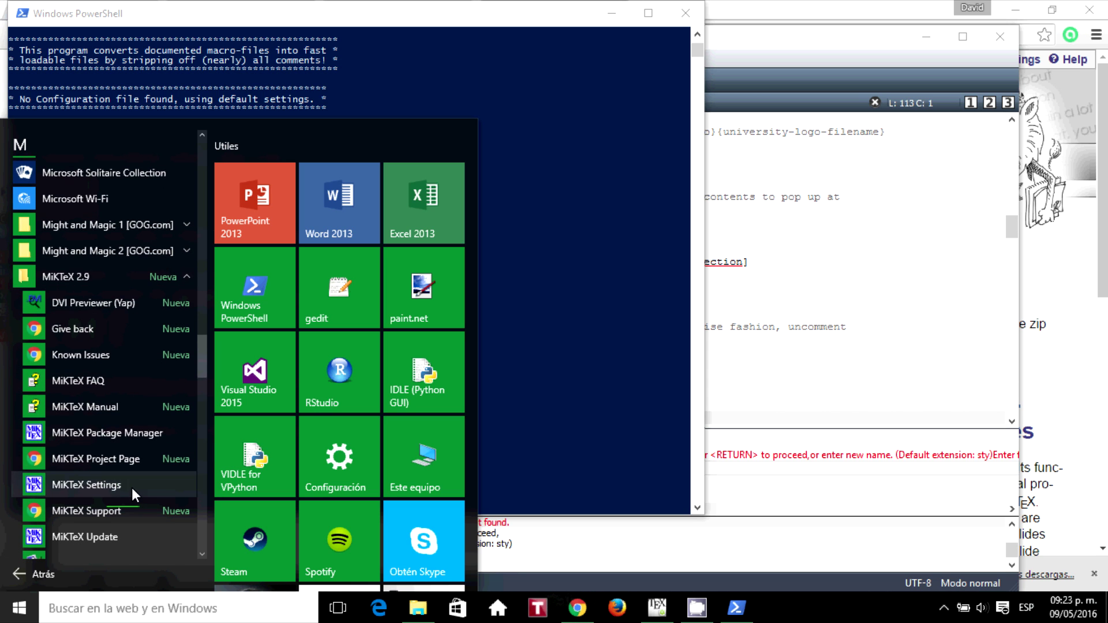
click(138, 486)
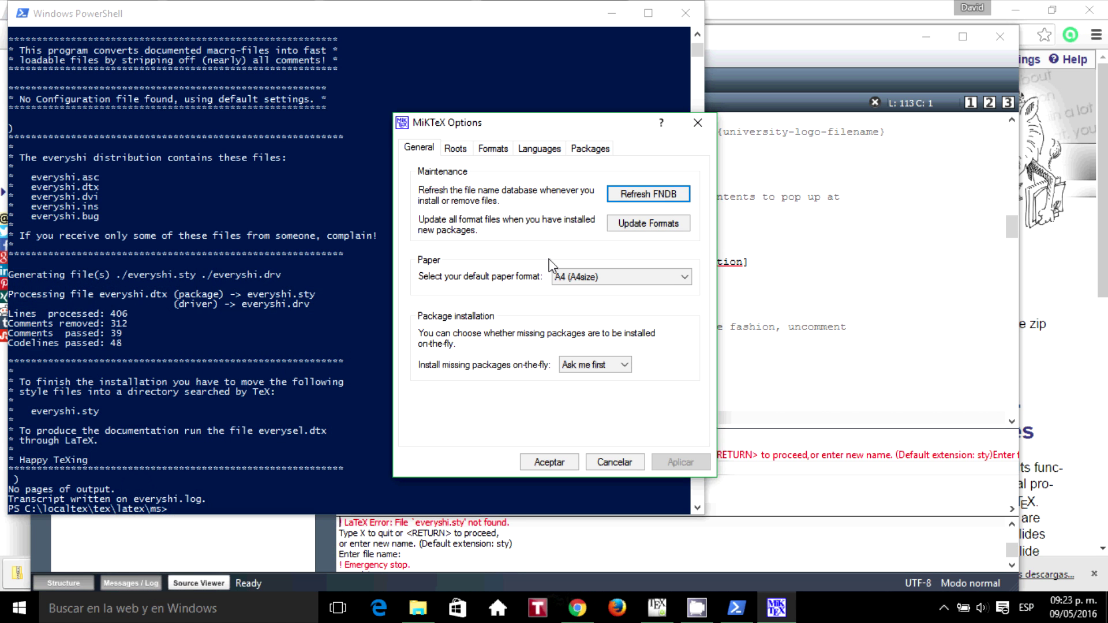
click(656, 196)
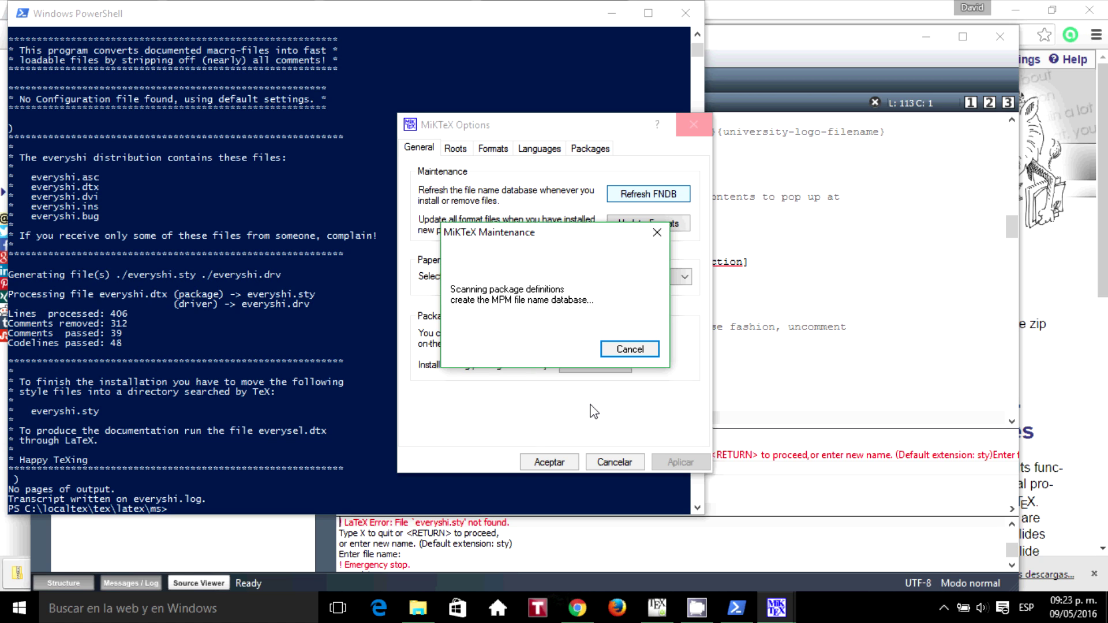
click(549, 461)
Step: Compile example1.tex with PDFLaTeX in Texmaker and bring back the File Explorer window of the latex folder
click(695, 612)
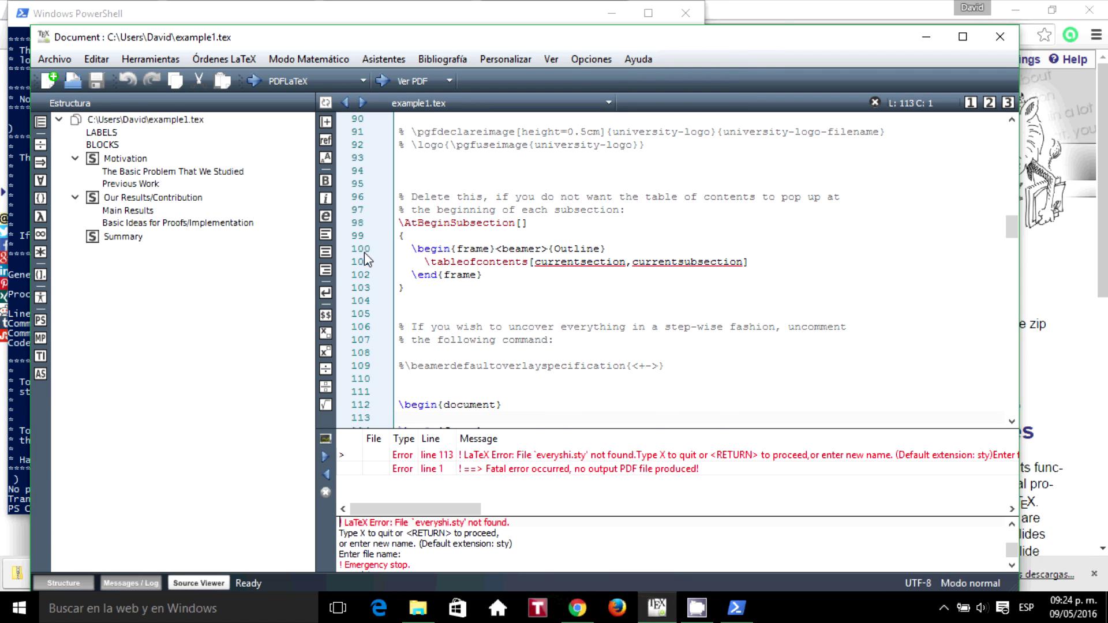
click(253, 82)
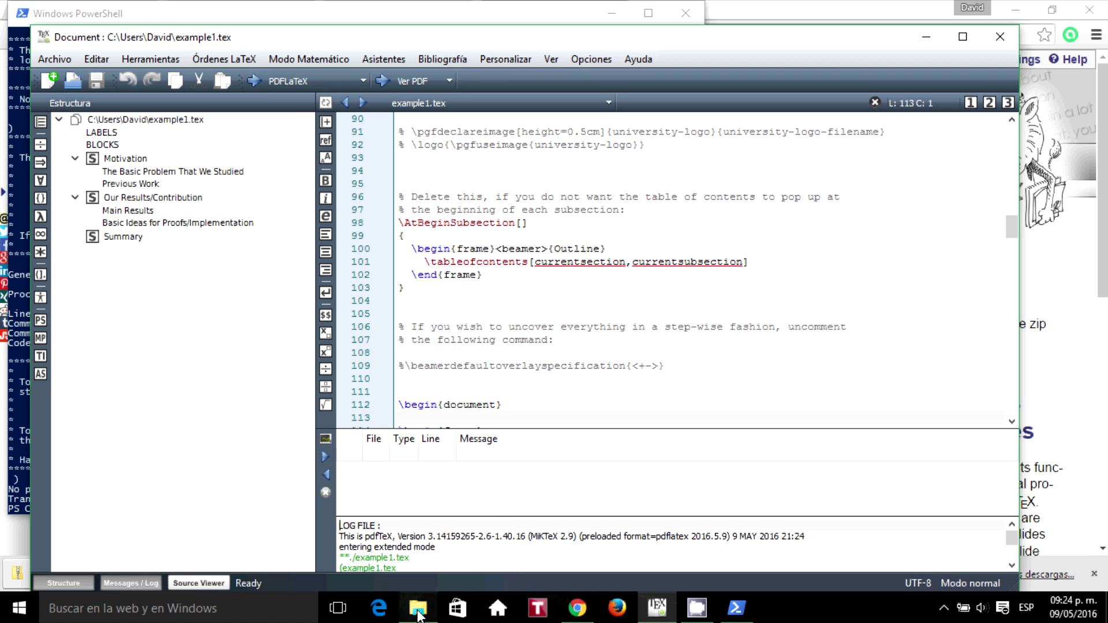
click(419, 613)
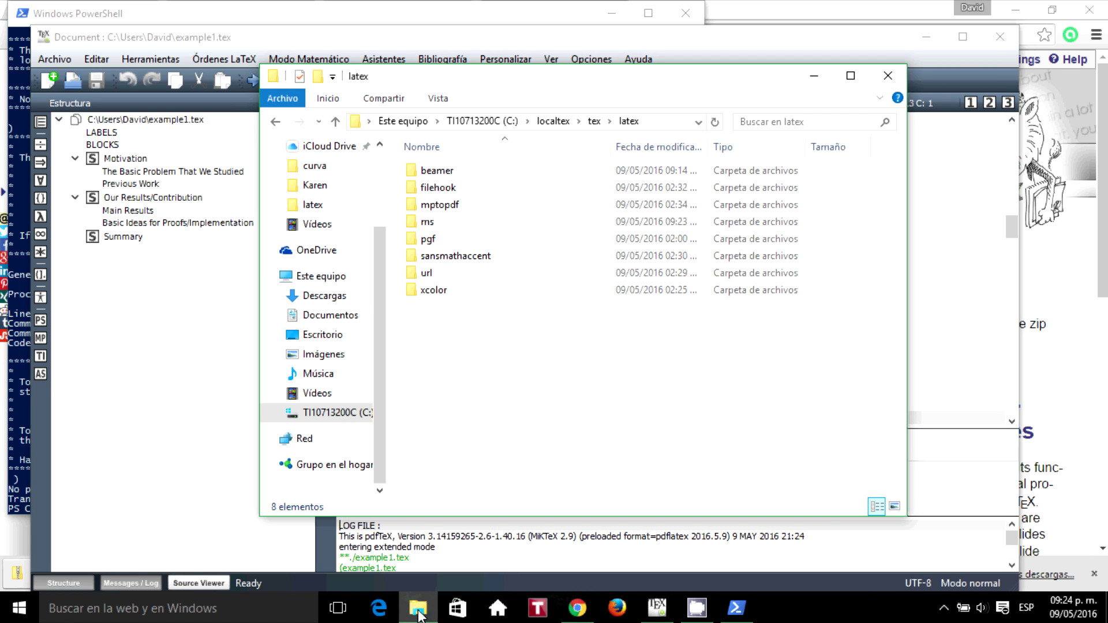
Step: Open the compiled example1.pdf from the user's home folder in Adobe Reader and show it in read mode
click(332, 317)
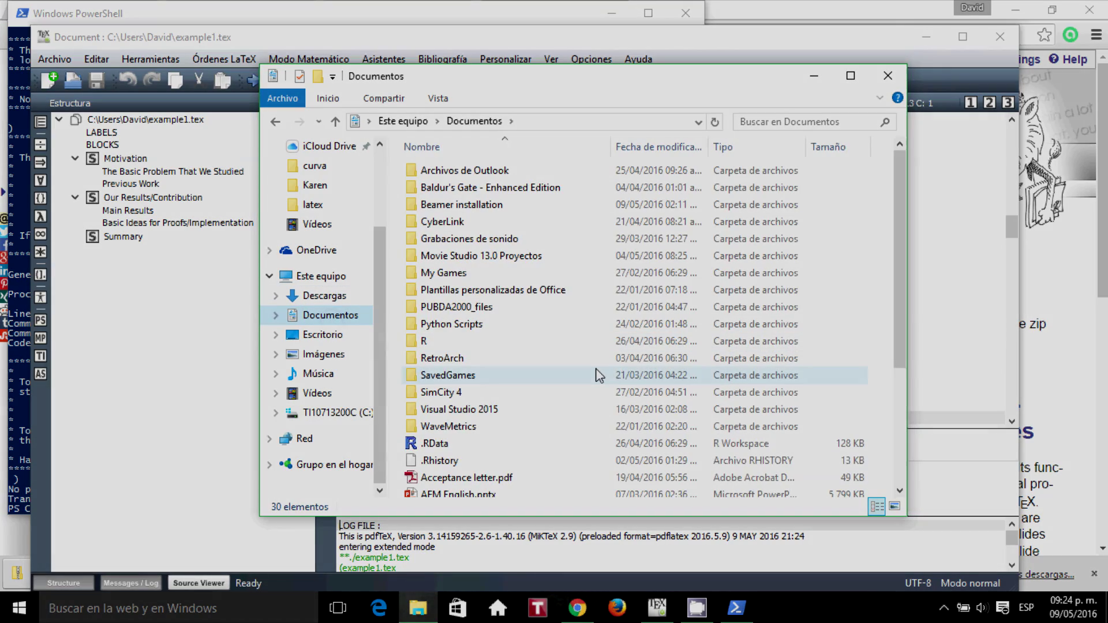
scroll(594, 376, down, 3)
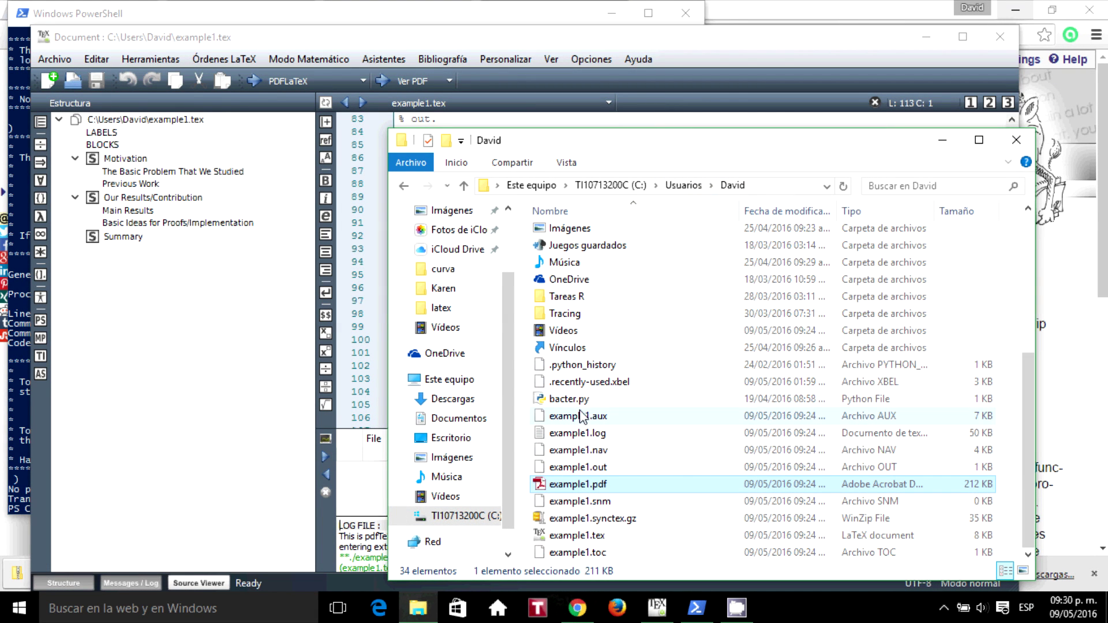
double_click(618, 484)
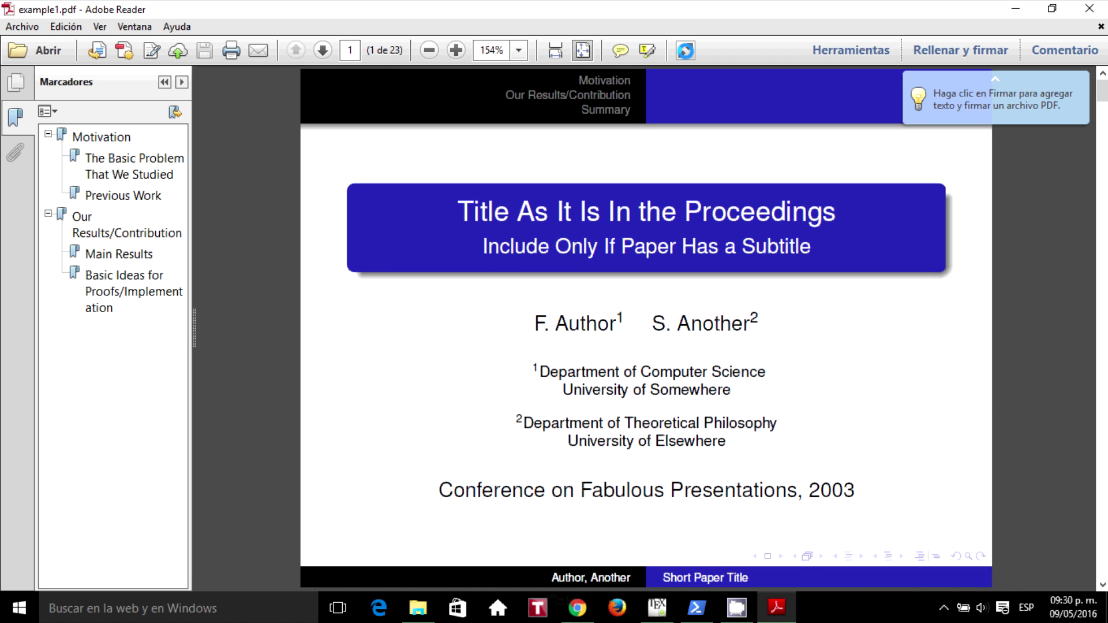
click(687, 52)
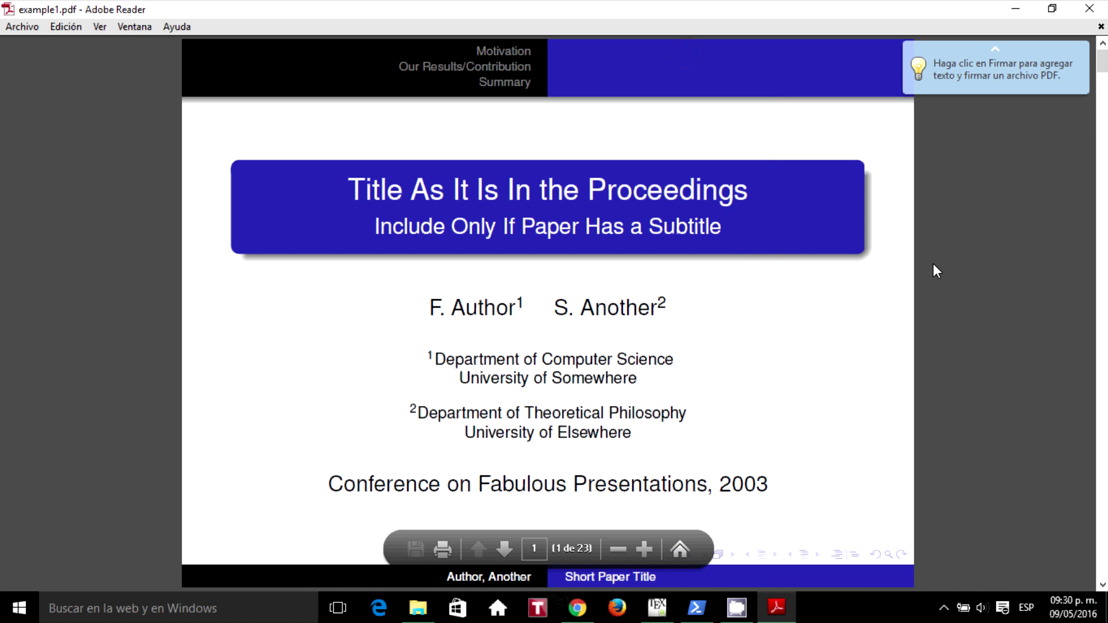
Step: Page forward through the example1.pdf slides from the title page to the Our Results/Contribution outline to check the beamer output
key(Right)
key(Right)
key(Right)
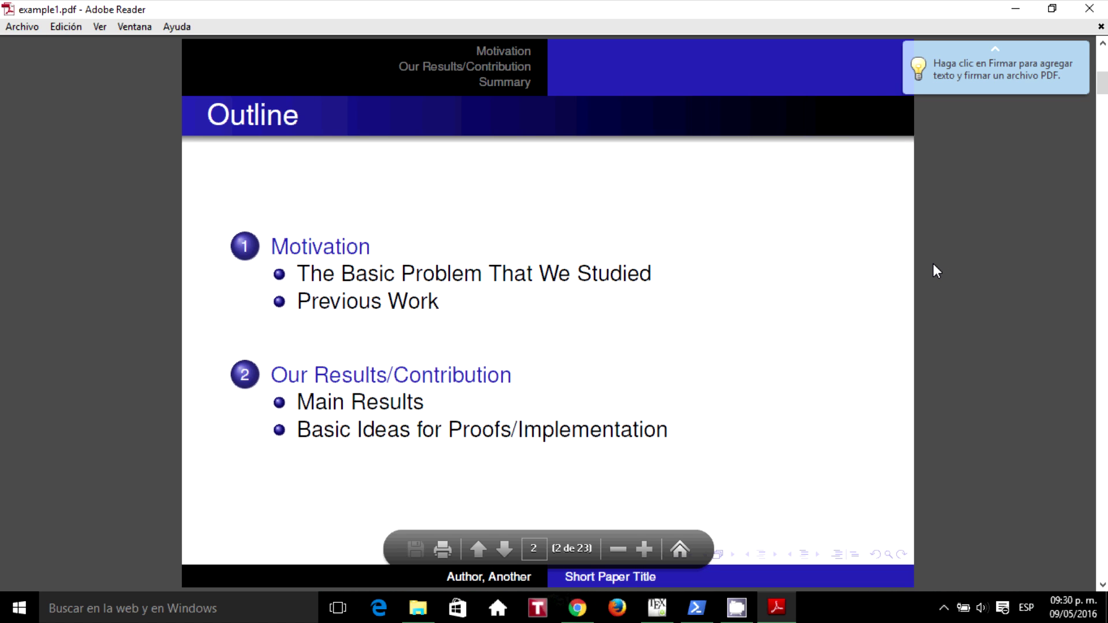
key(Right)
key(Right)
key(Right)
key(Right)
key(Right)
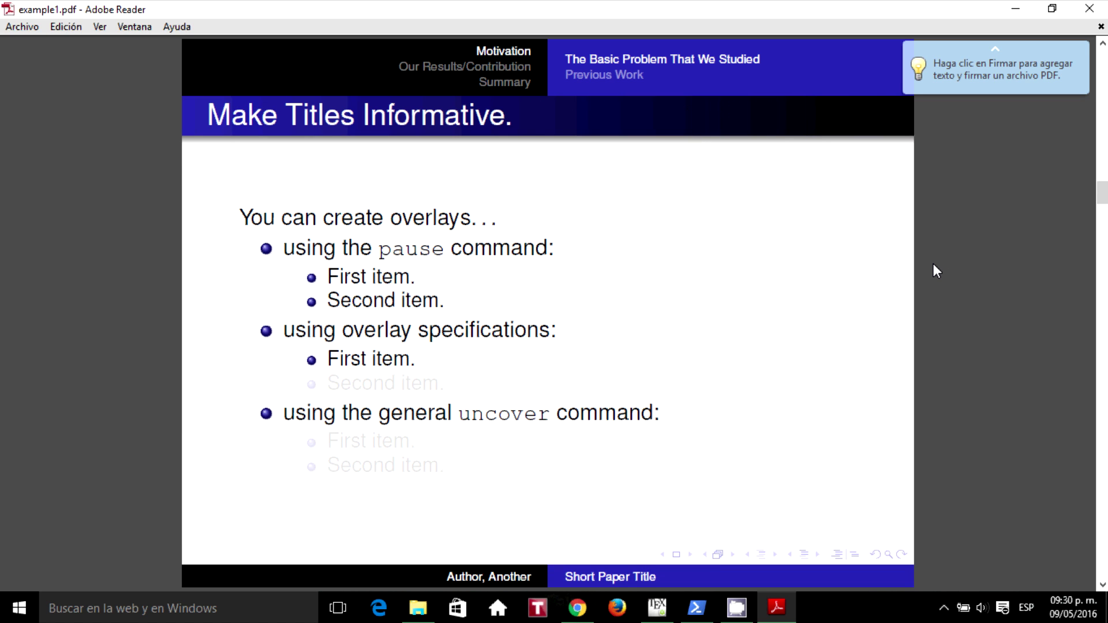
key(Right)
key(Right)
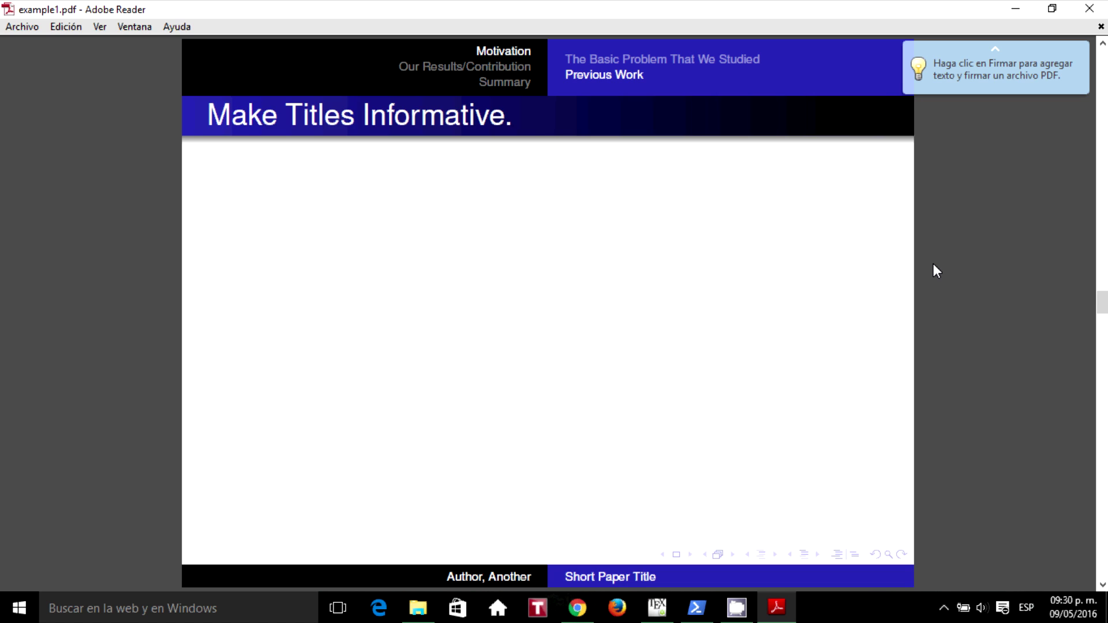
key(Right)
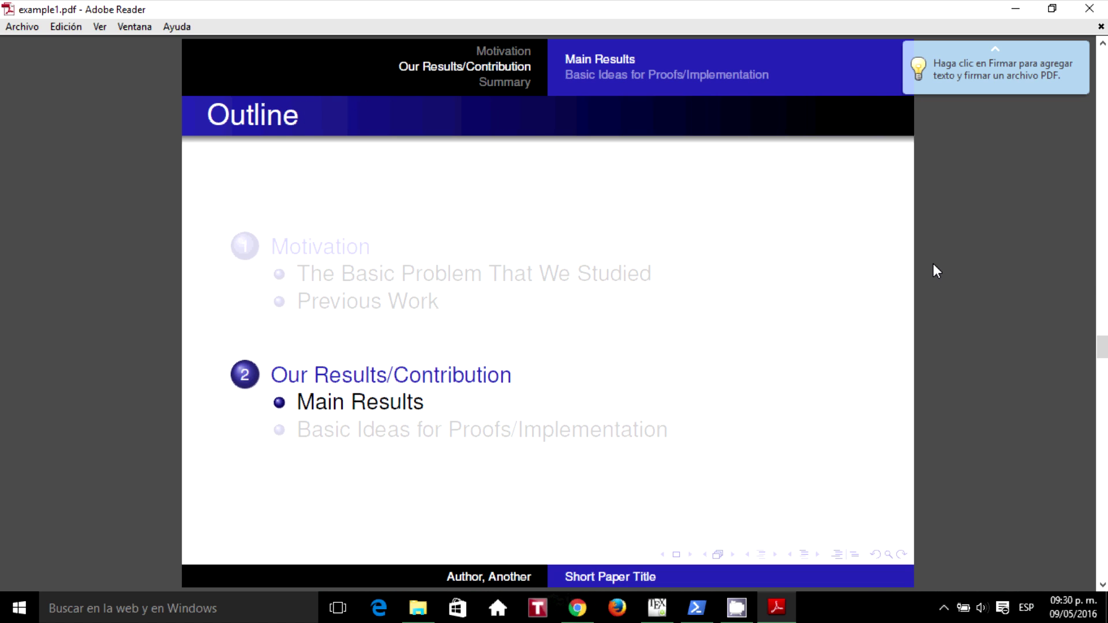